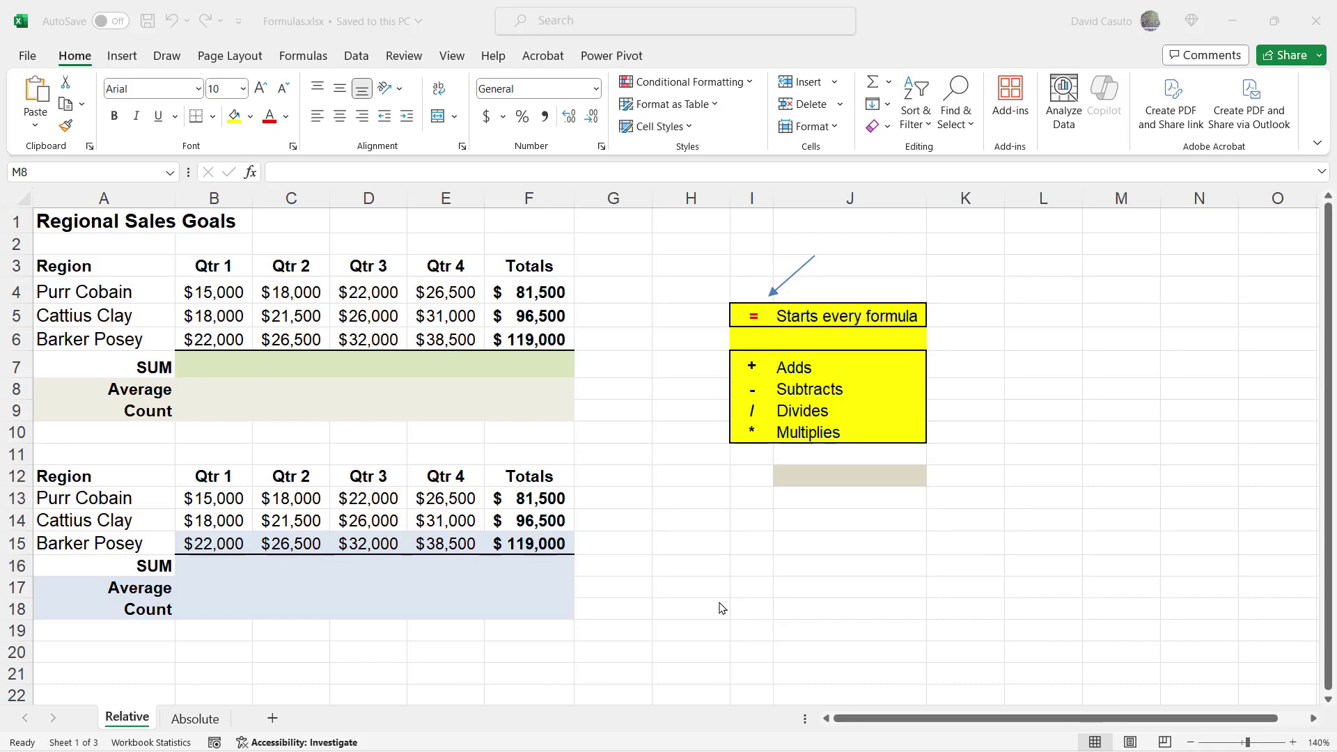
- Practise in J15 by turning 100+200 into a formula that shows 300, then clear it
left_click(798, 543)
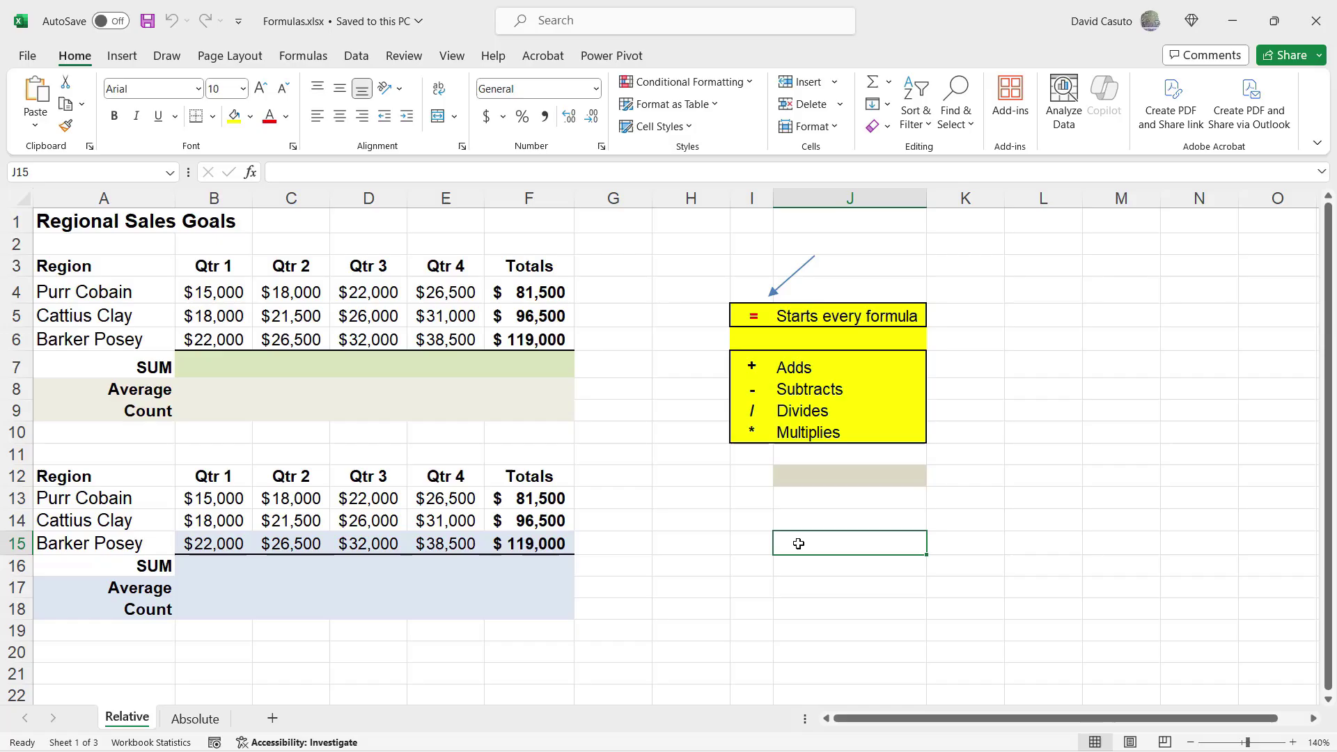
type("100+")
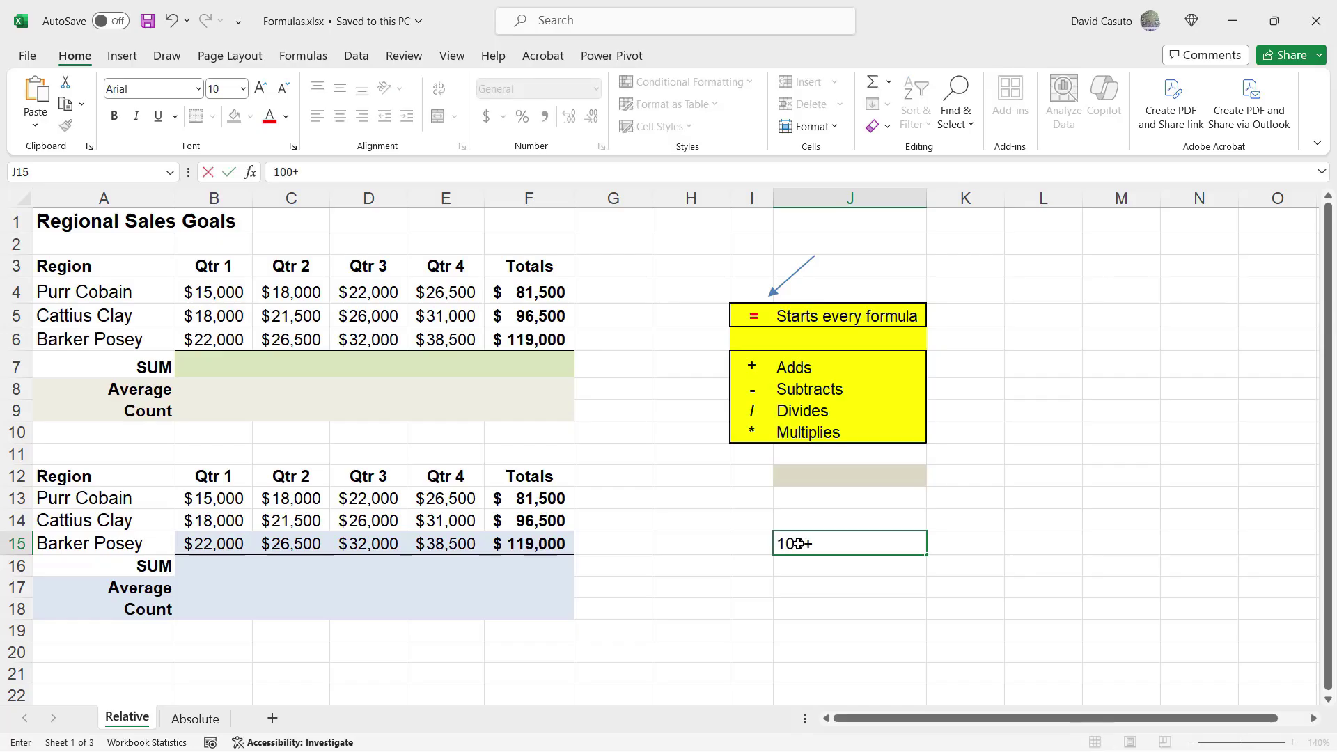
type("200")
key("Return")
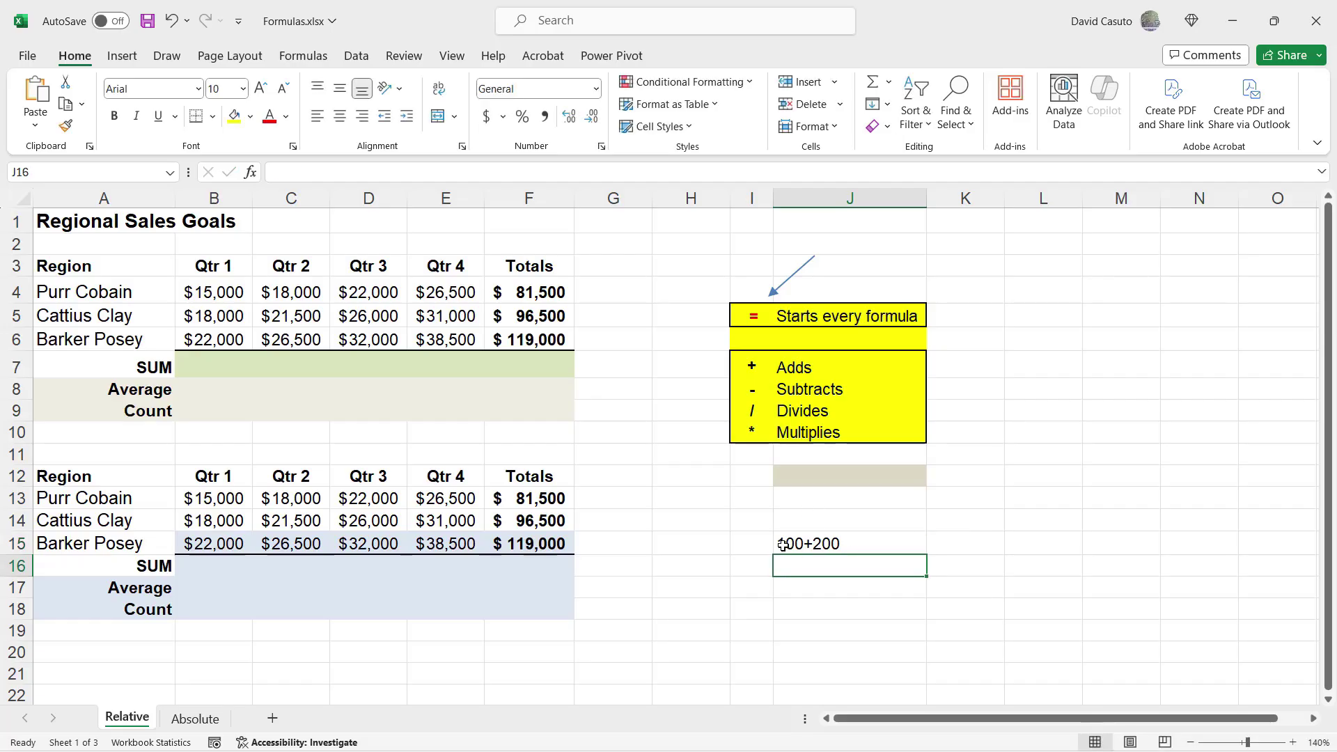
double_click(780, 544)
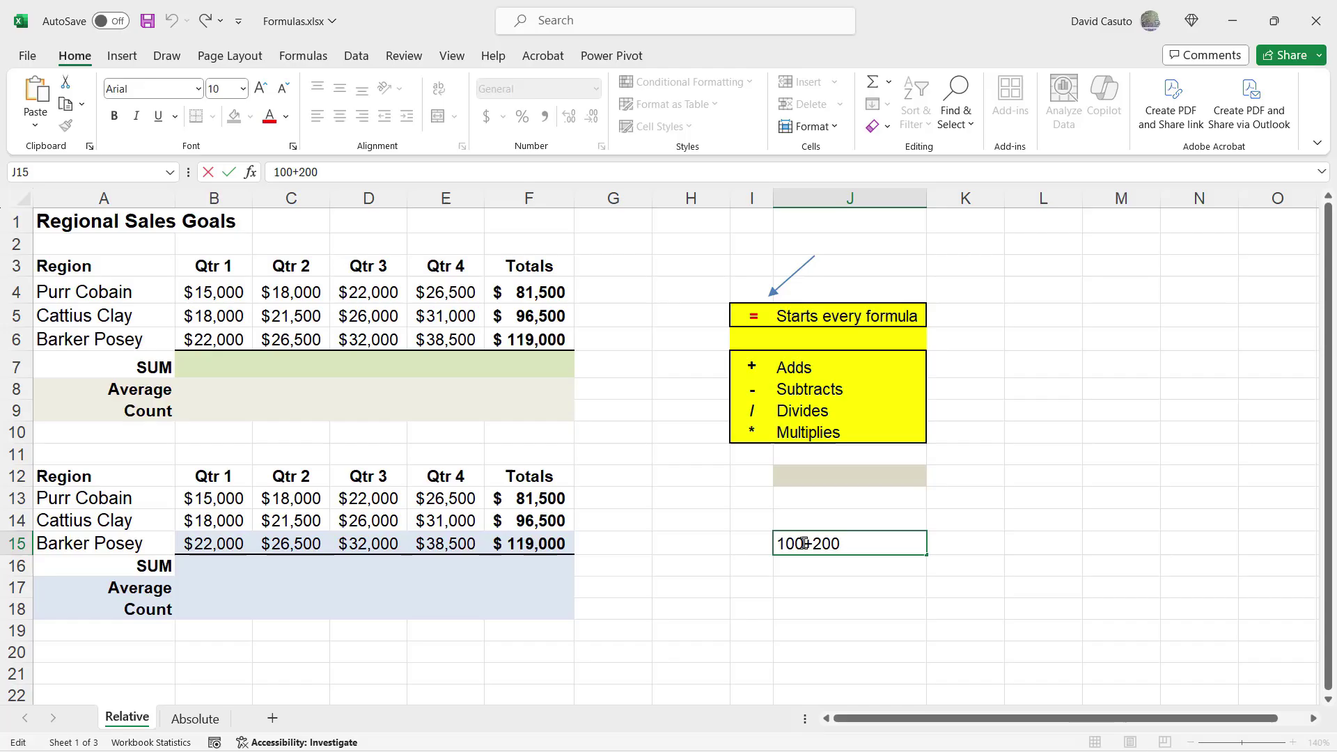
type("=")
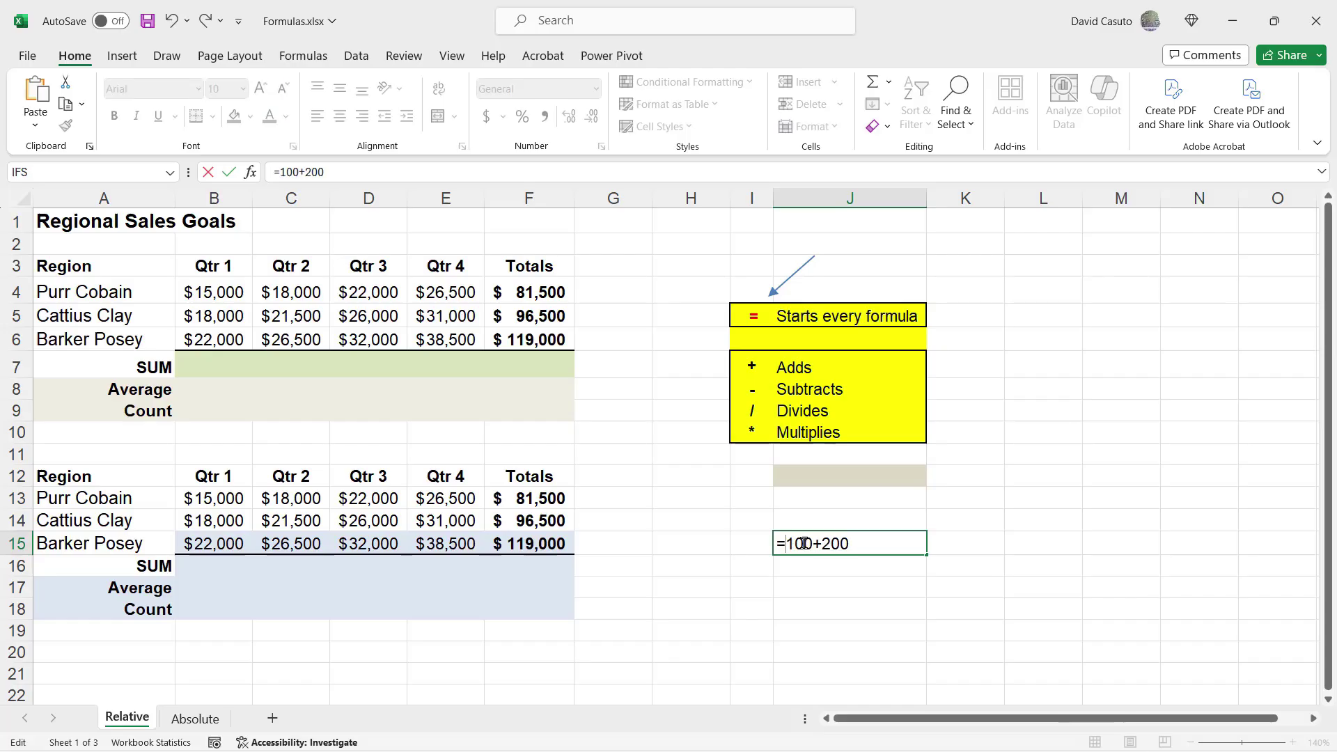
key("Return")
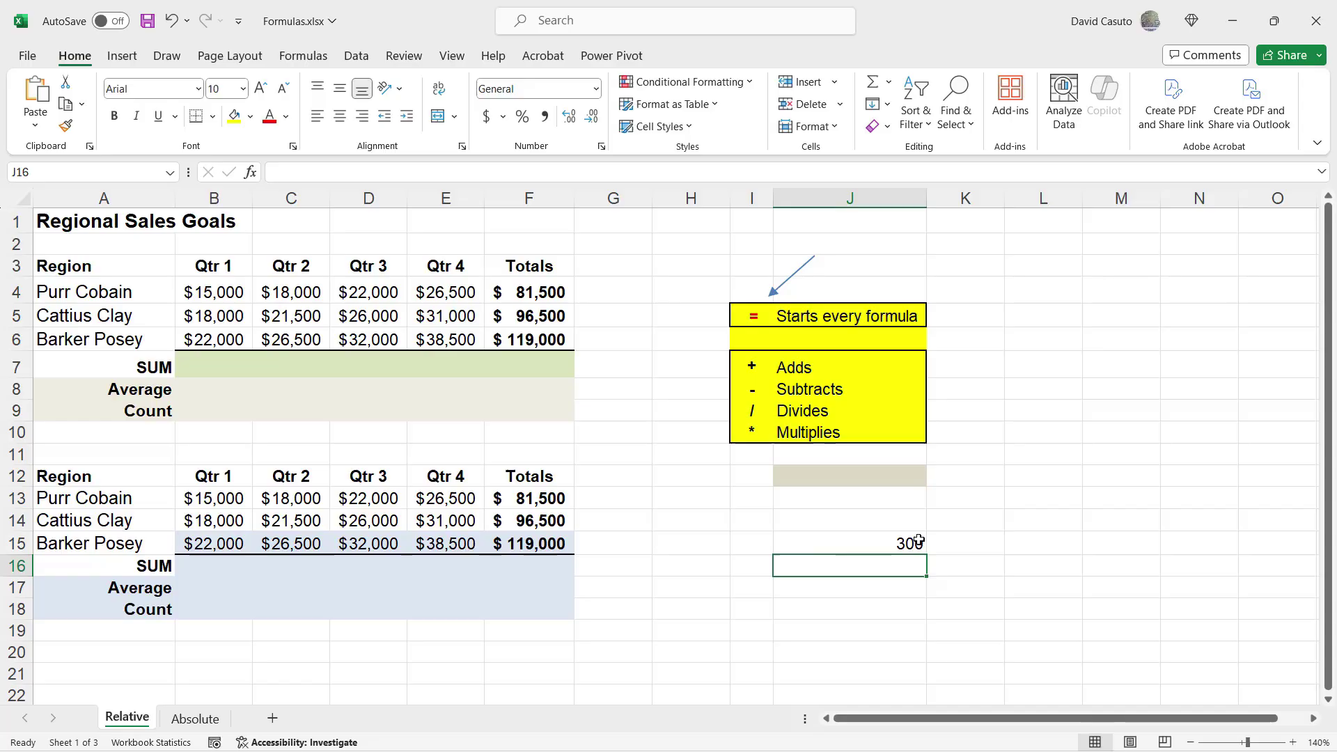
left_click(896, 545)
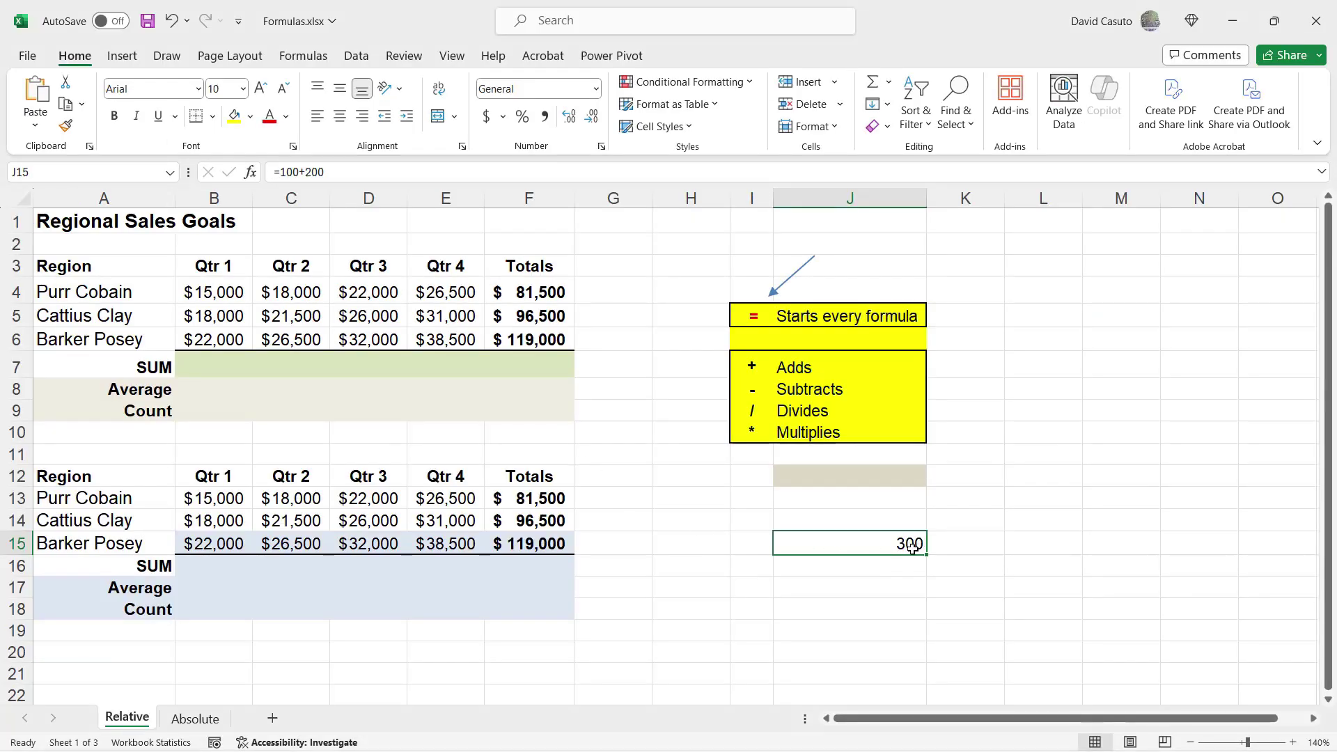
double_click(907, 543)
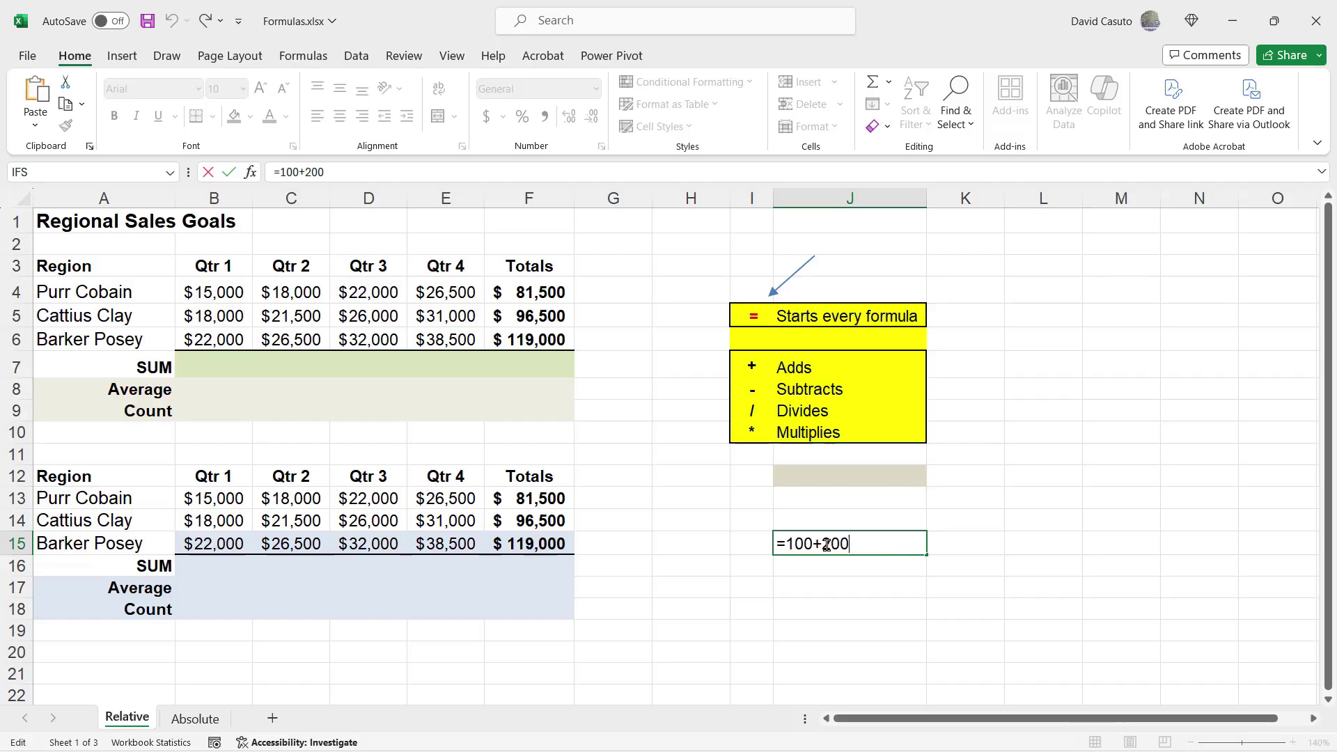
key("Escape")
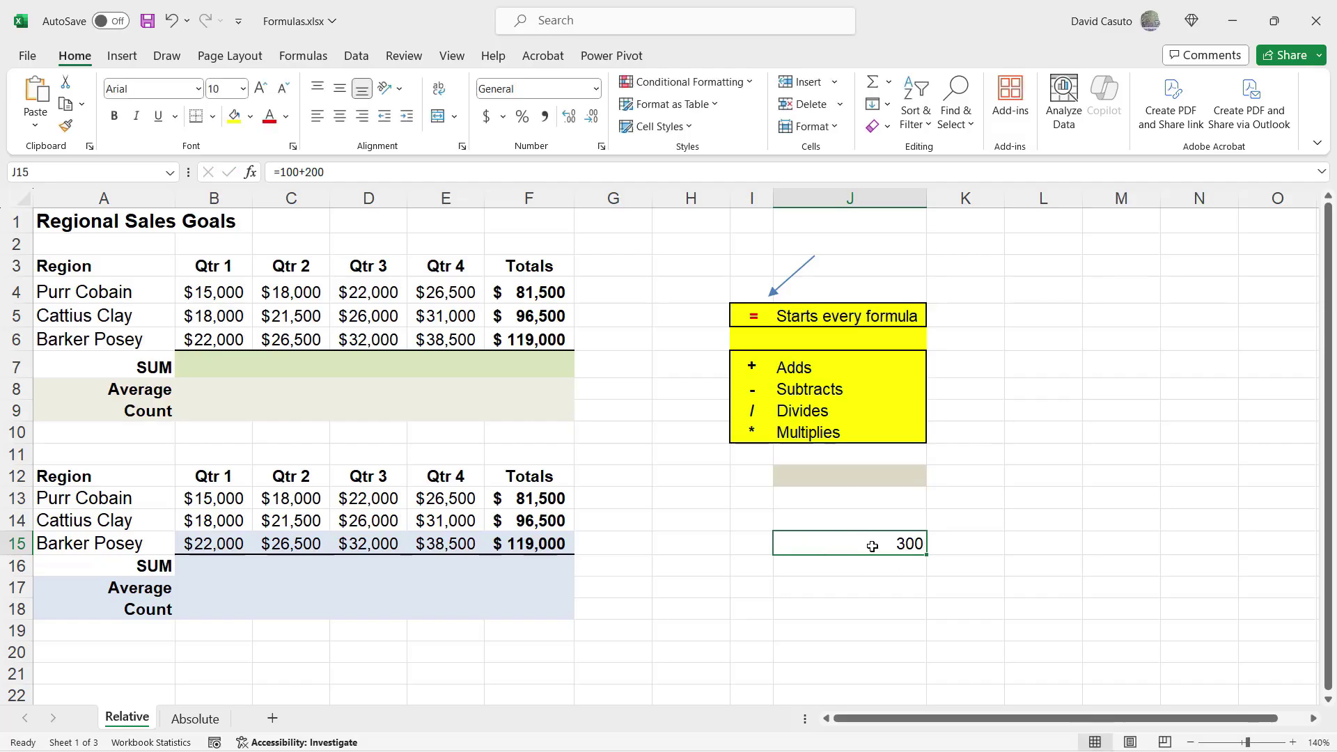
key("Delete")
- Enter =B4+B5+B6 in B7 for a Qtr 1 total of $55,000 and review its references
left_click(215, 361)
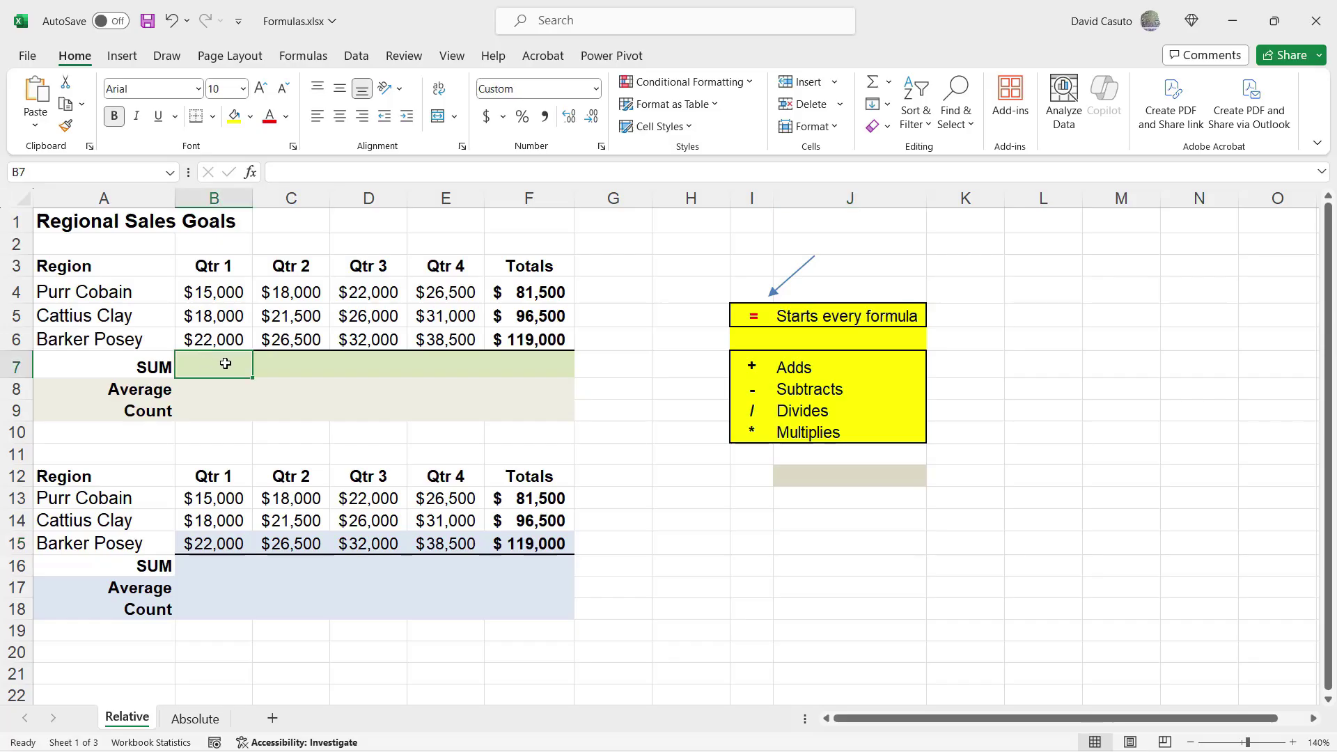
type("=")
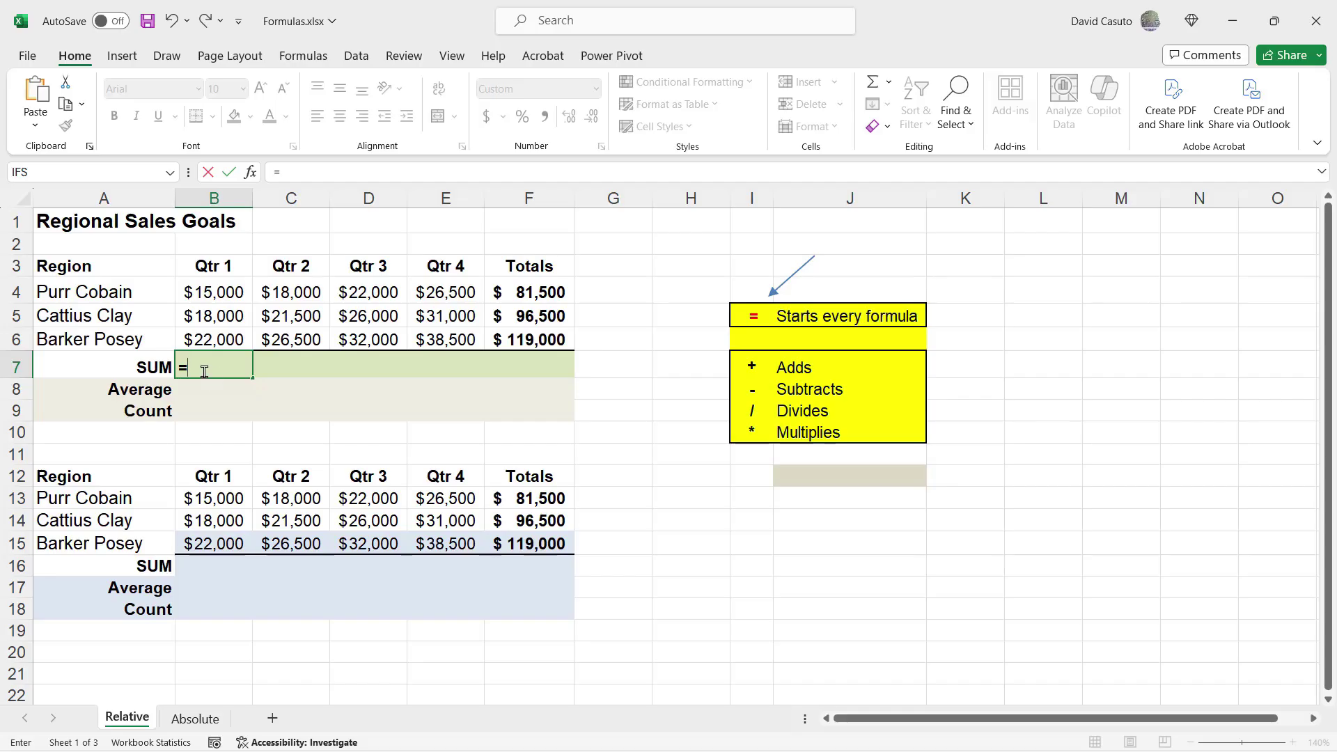
left_click(203, 292)
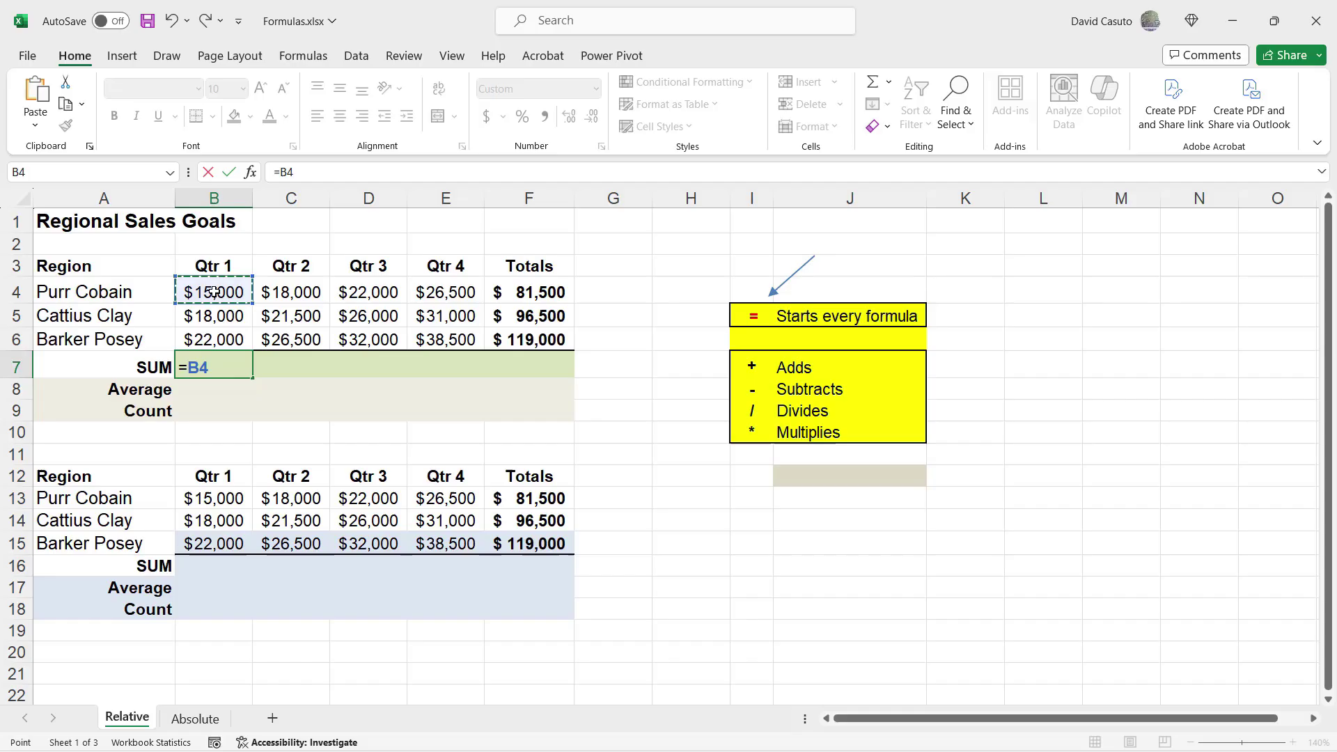
type("+")
left_click(208, 317)
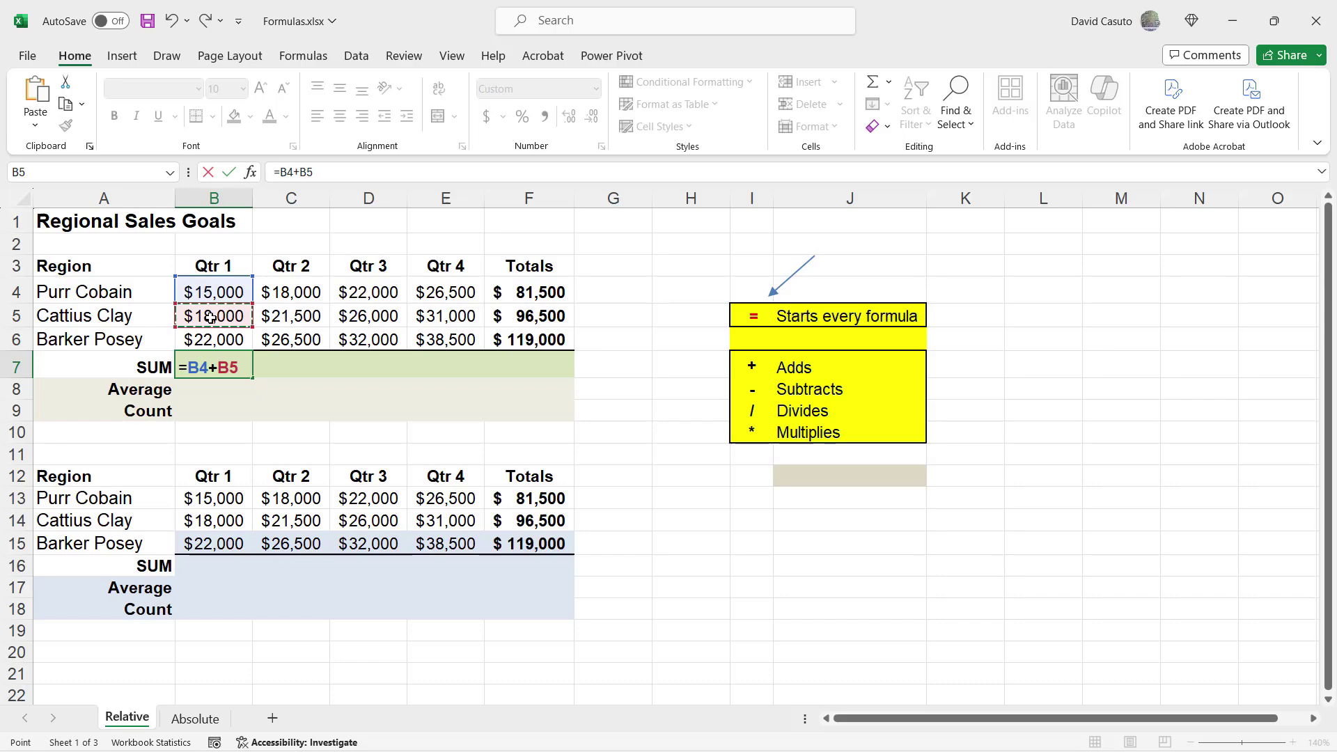
type("+")
left_click(208, 339)
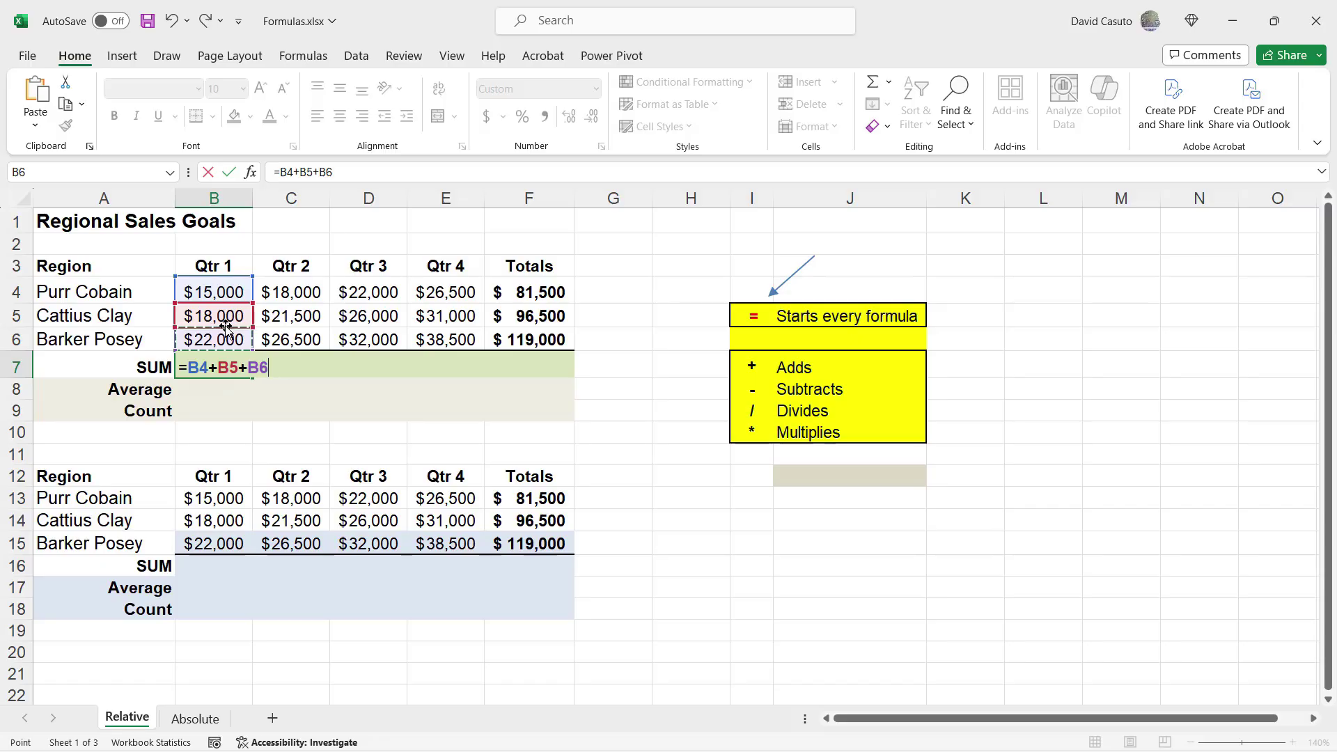
key("Return")
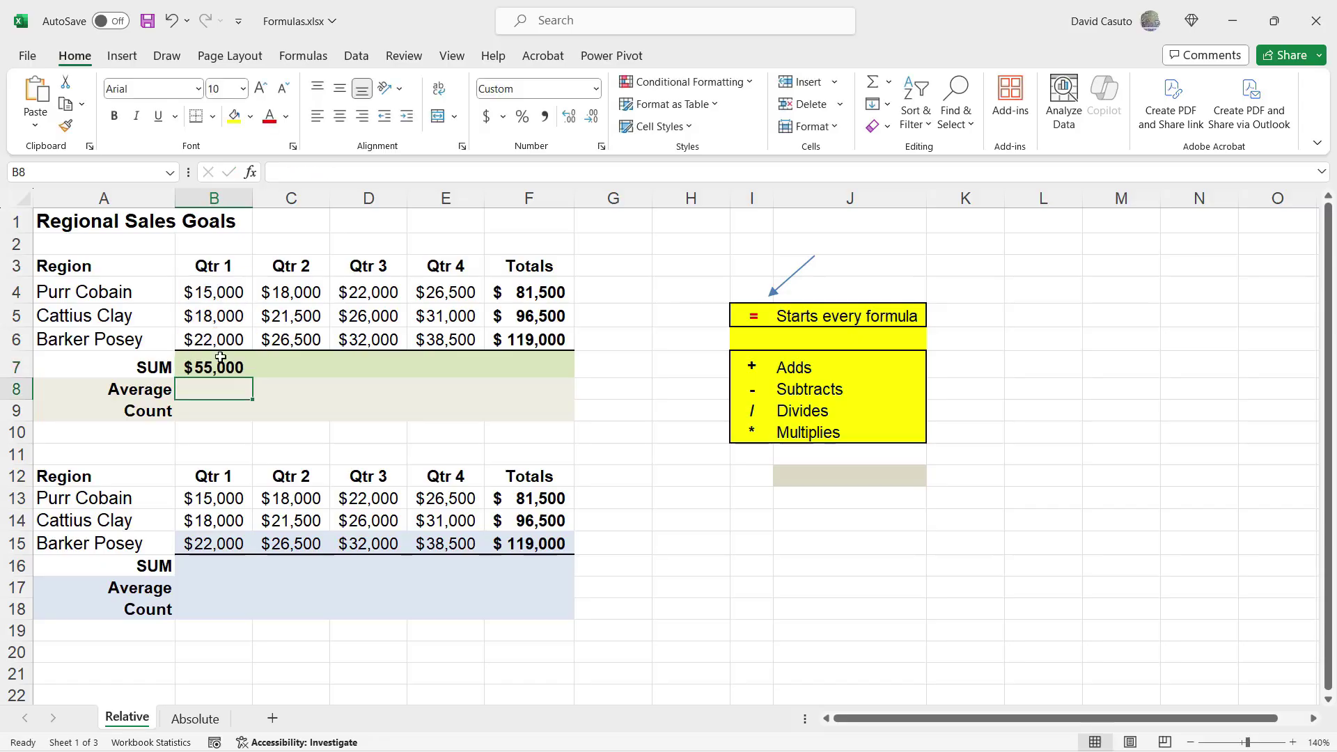
double_click(217, 367)
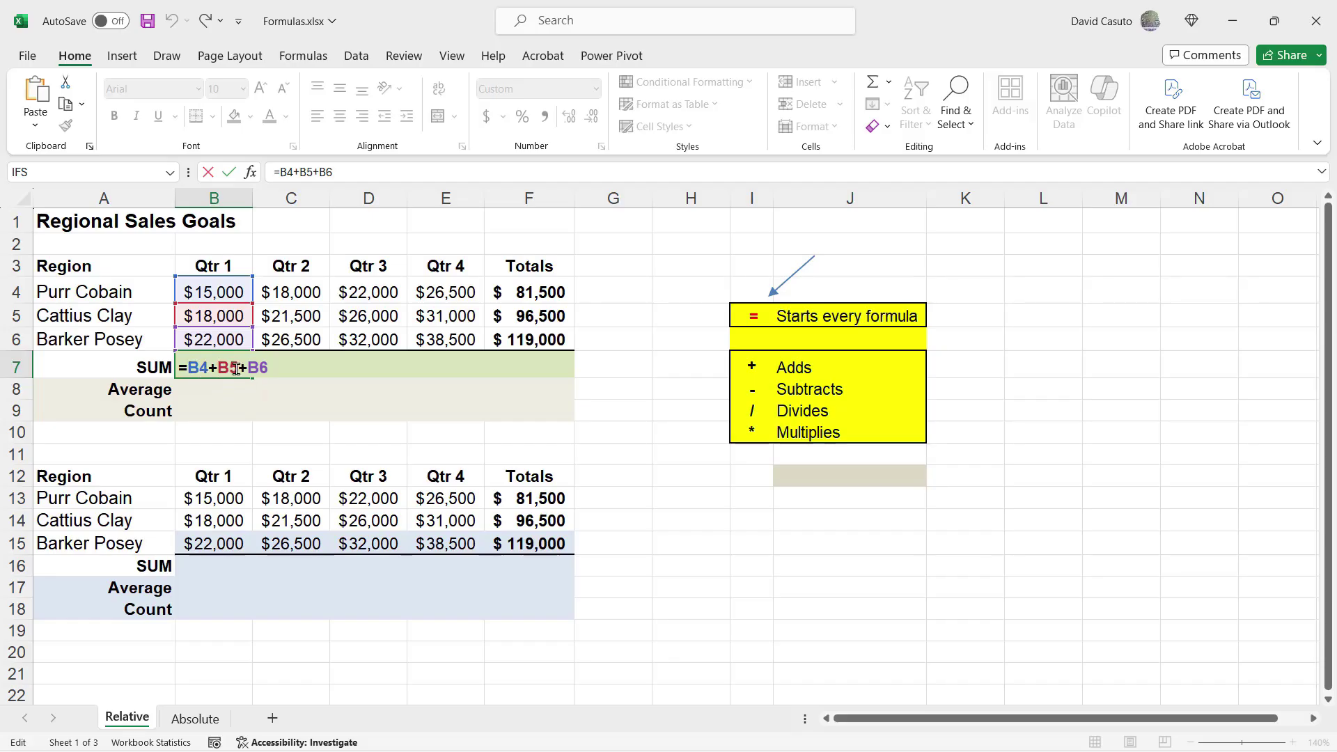
key("ctrl+Return")
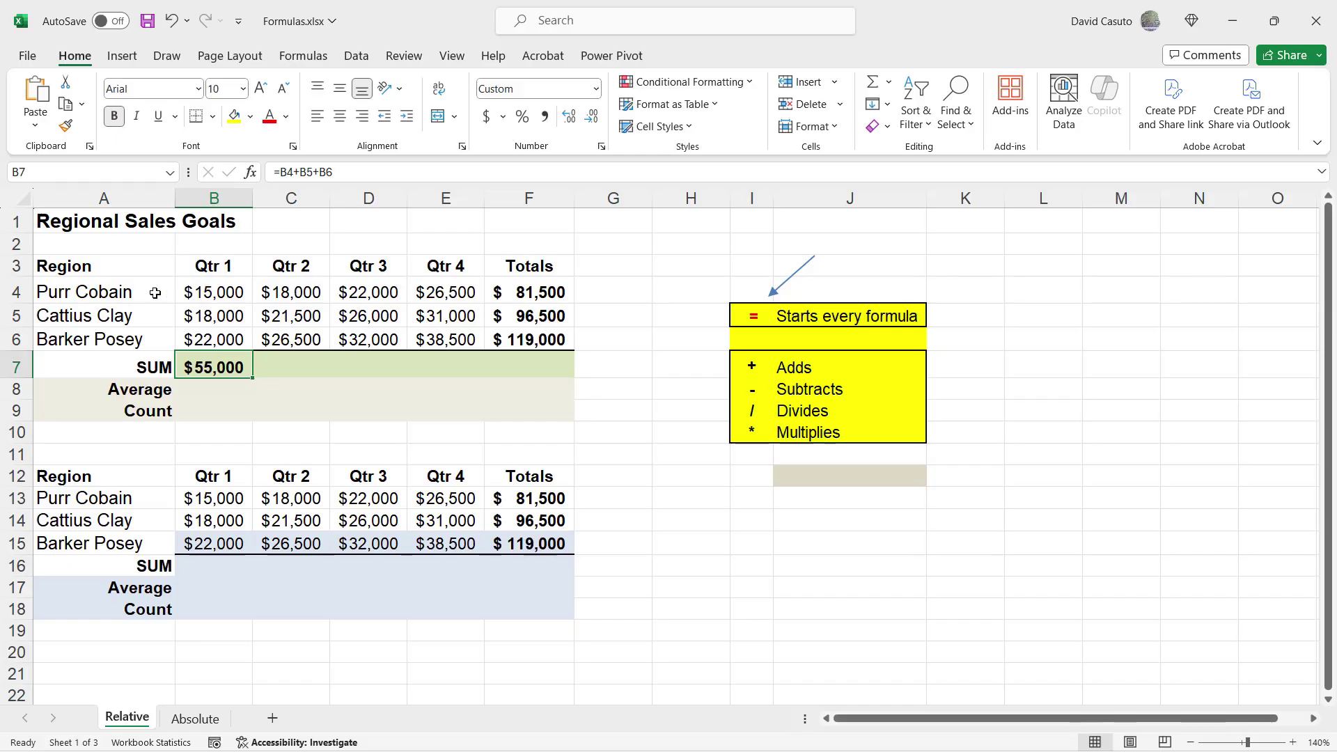
- Change B4's Qtr 1 value to 30000 so the Qtr 1 SUM becomes $70,000
left_click(214, 293)
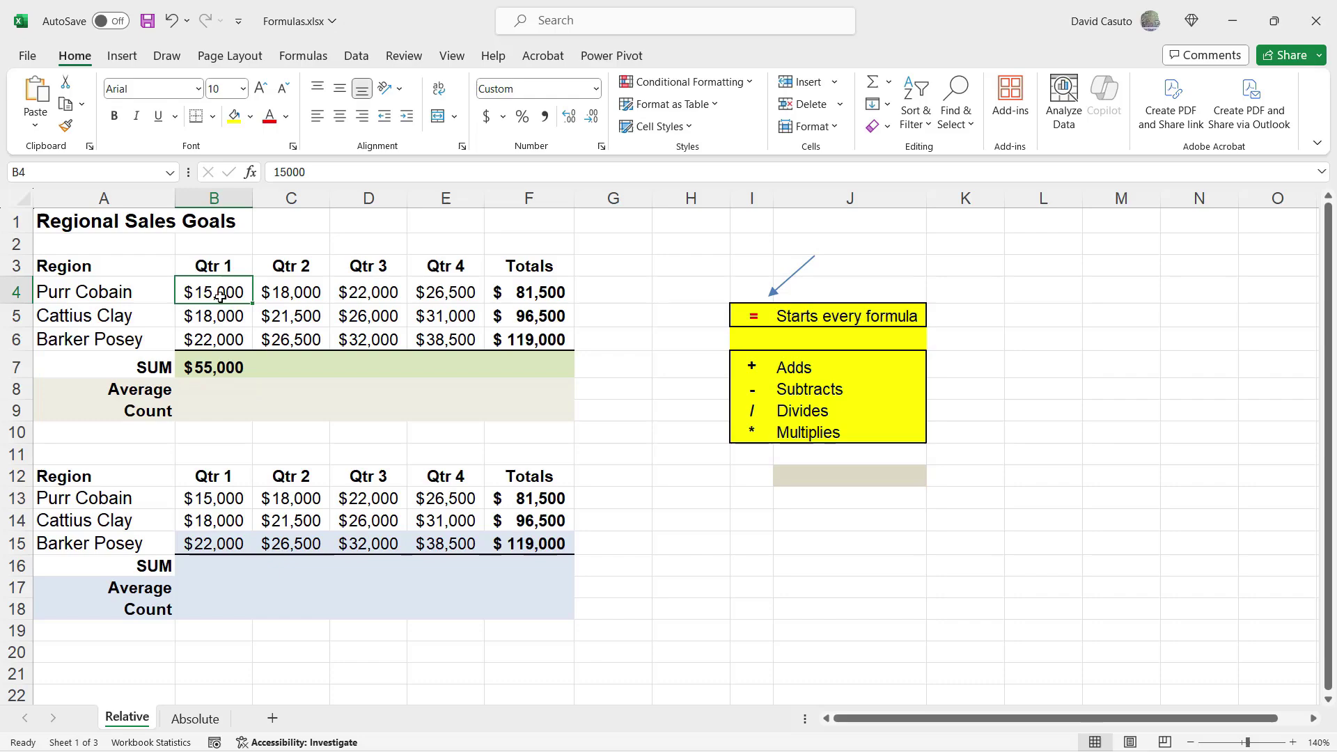
type("30000")
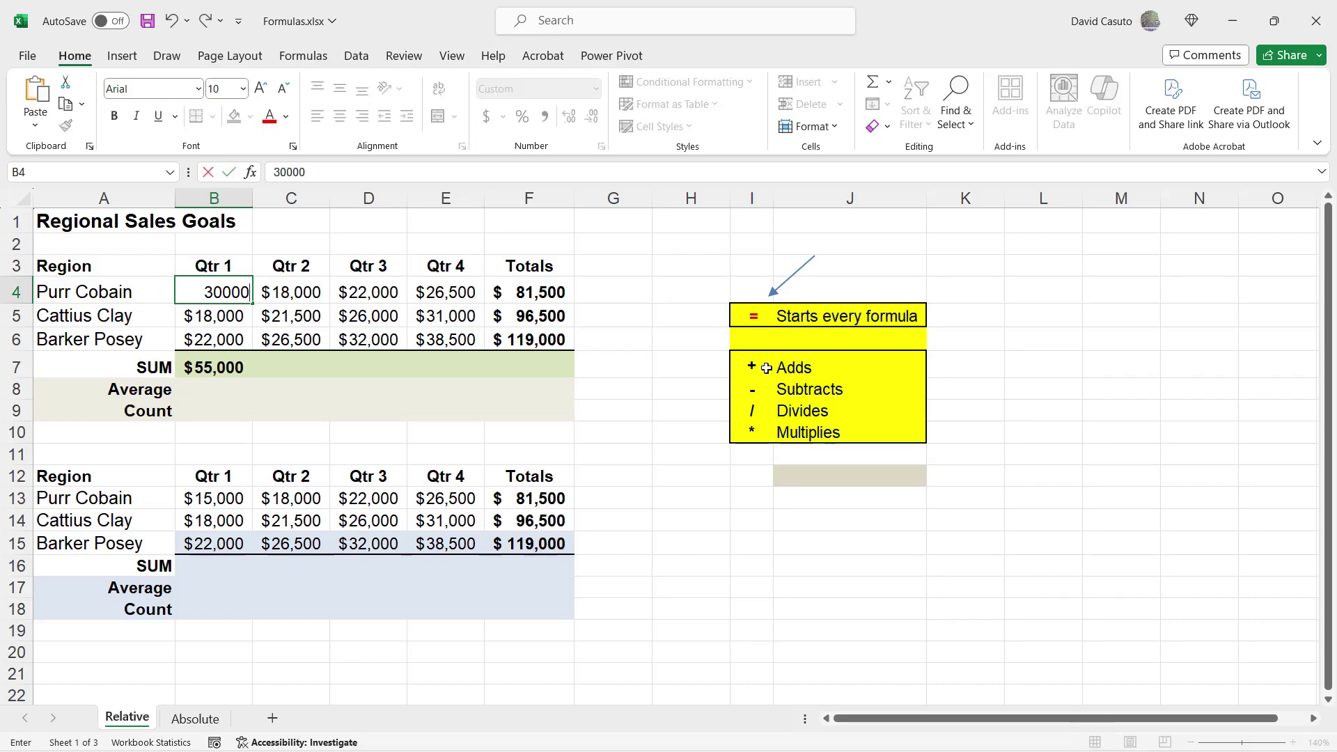
key("Return")
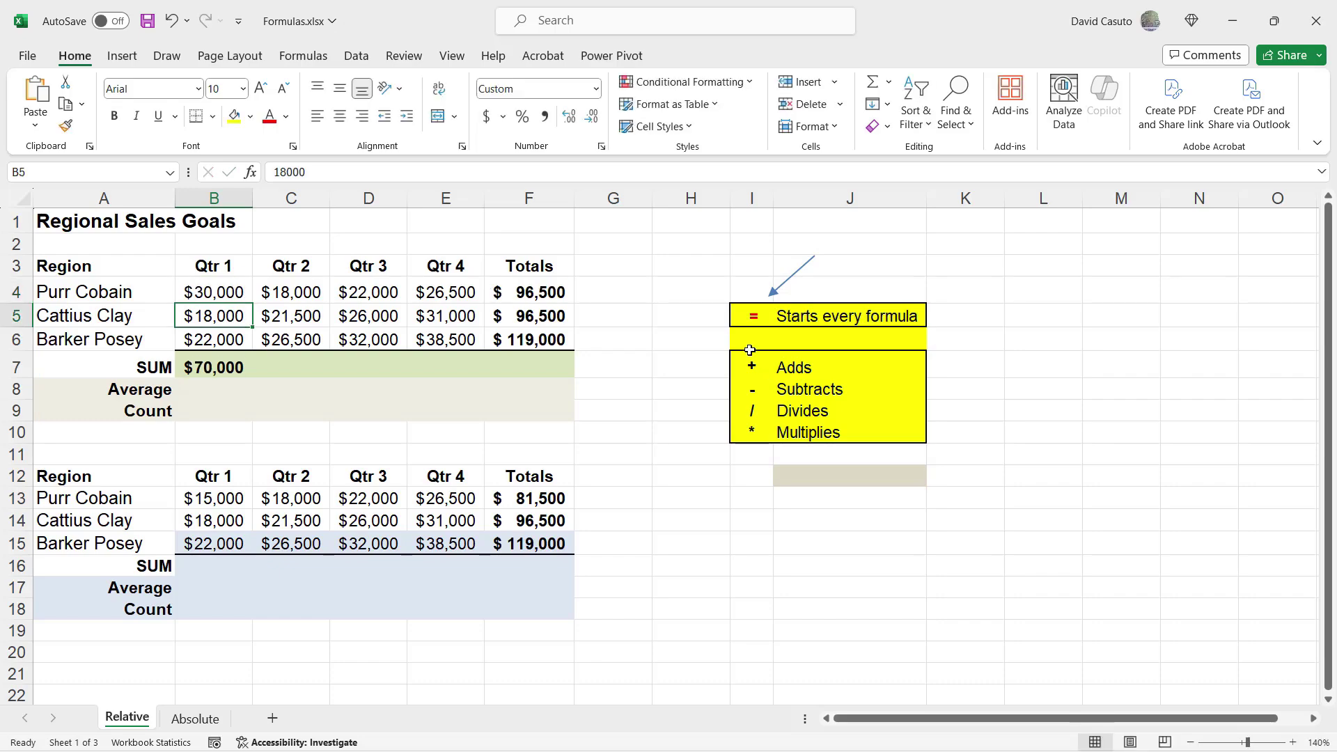
- Edit B7 to =(B4+B5+B6)*0.1 so it shows $7,000, then review the formula
double_click(217, 367)
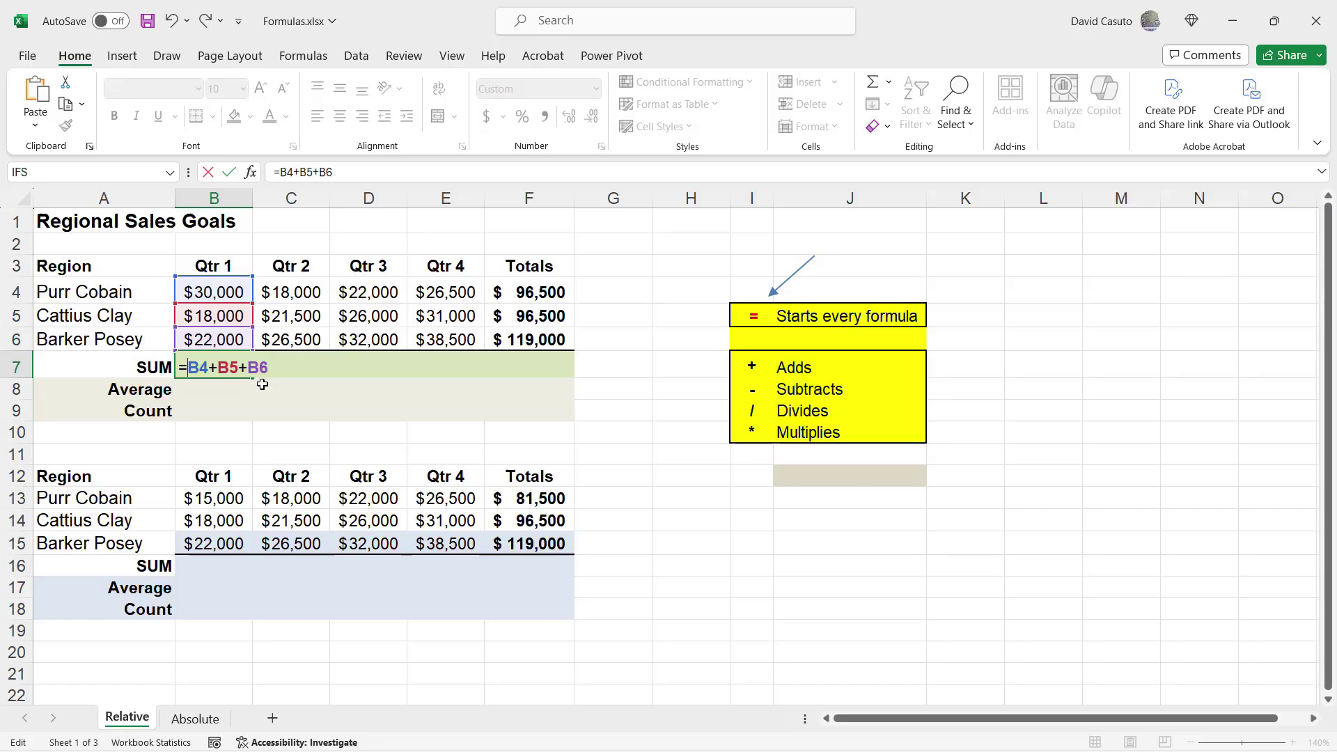
type("(")
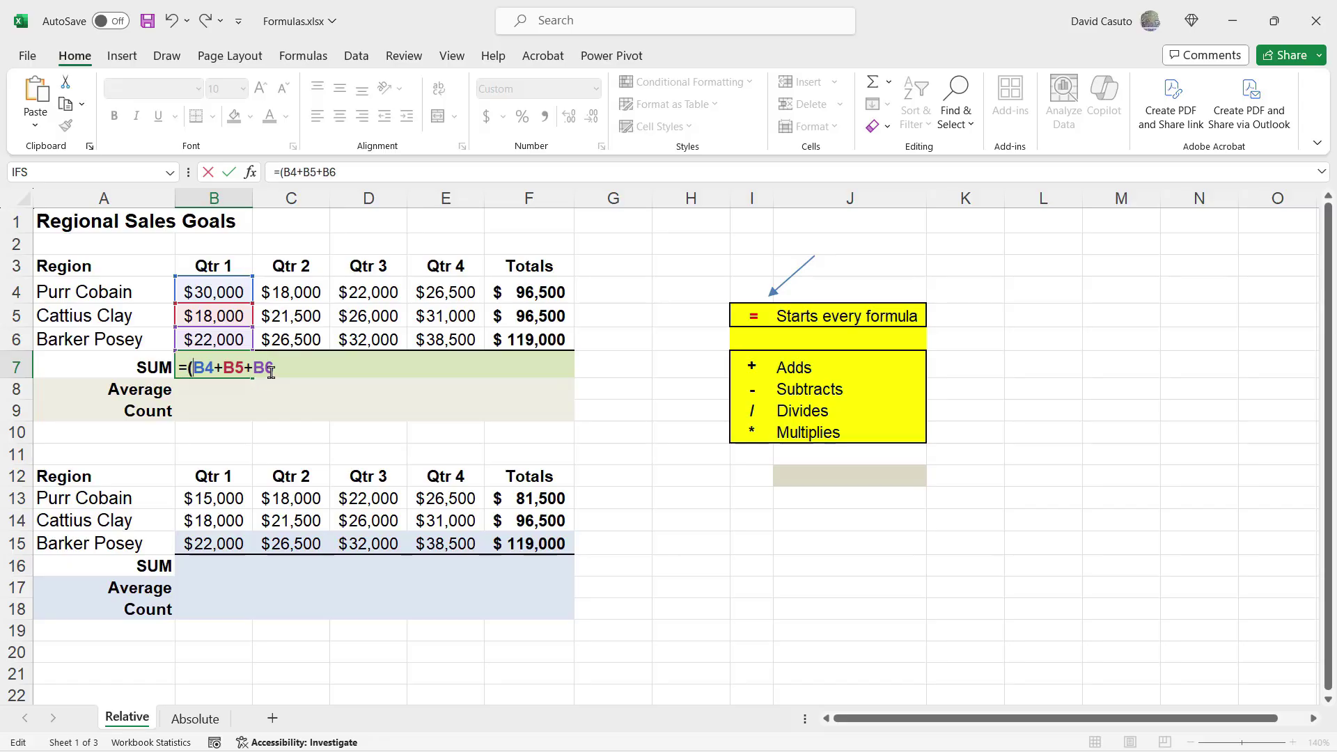
left_click(274, 364)
type(")*.1")
key("Return")
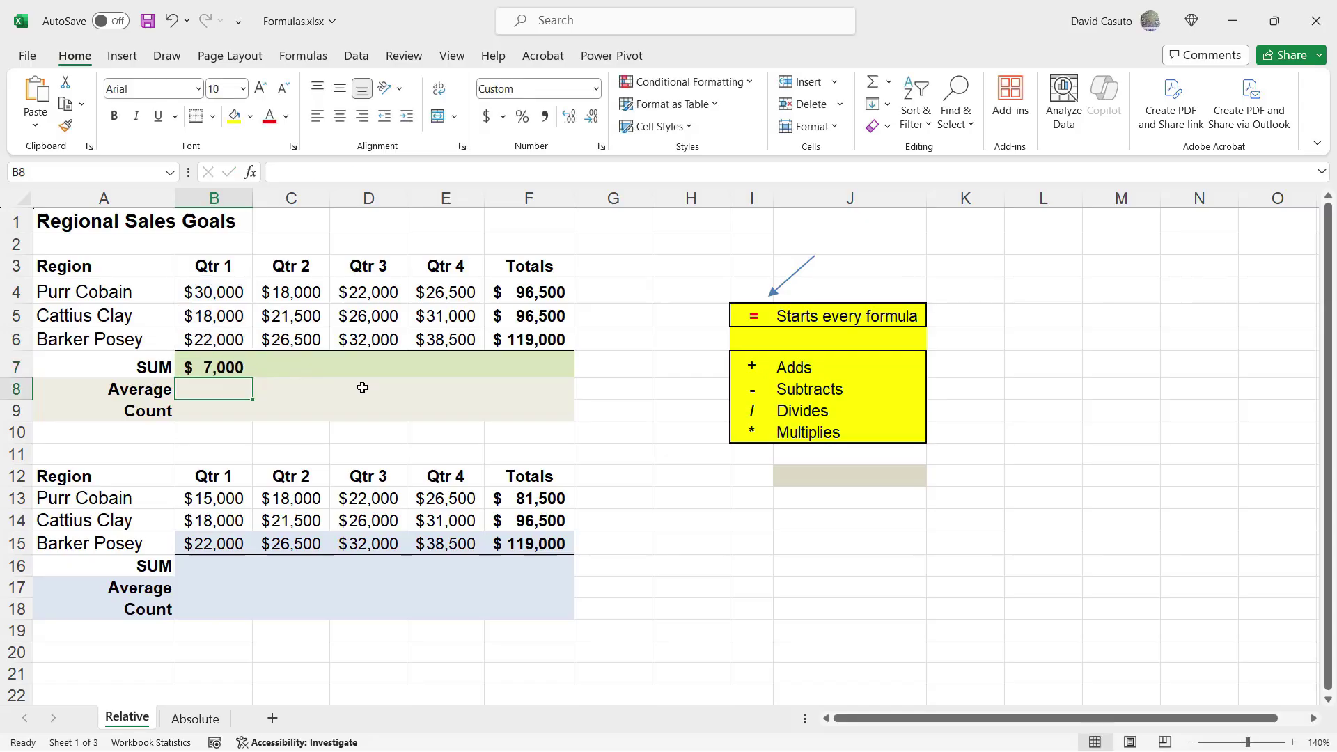
left_click(224, 366)
double_click(224, 367)
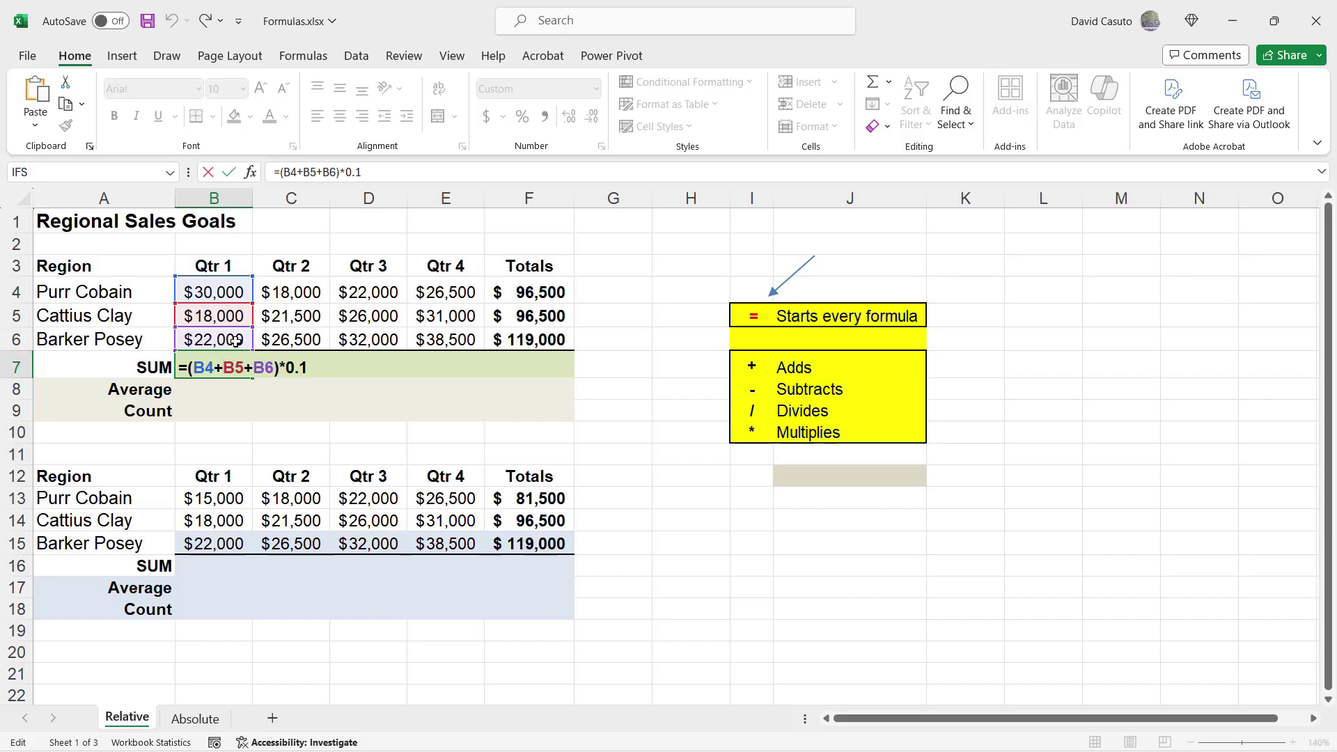
key("Return")
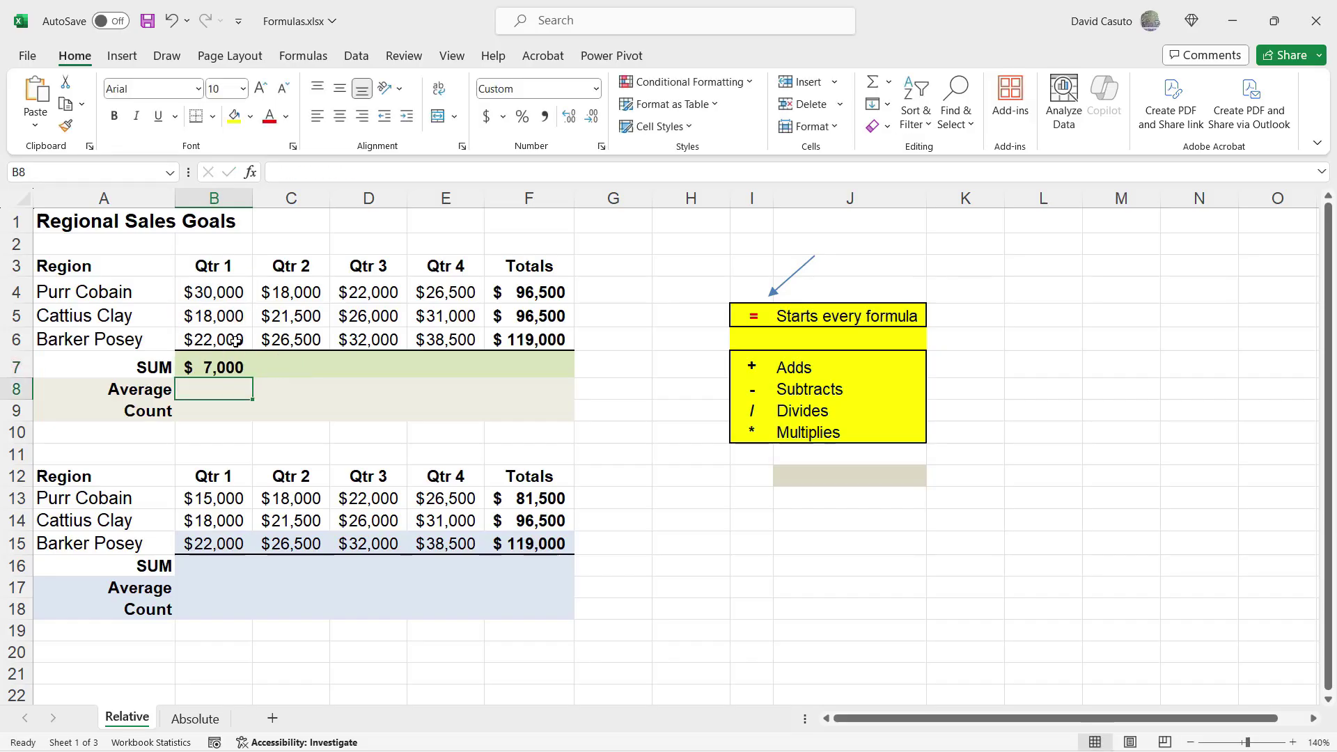
- AutoSum the Qtr 2 values C4:C6 into C7, totalling $66,000
left_click(287, 371)
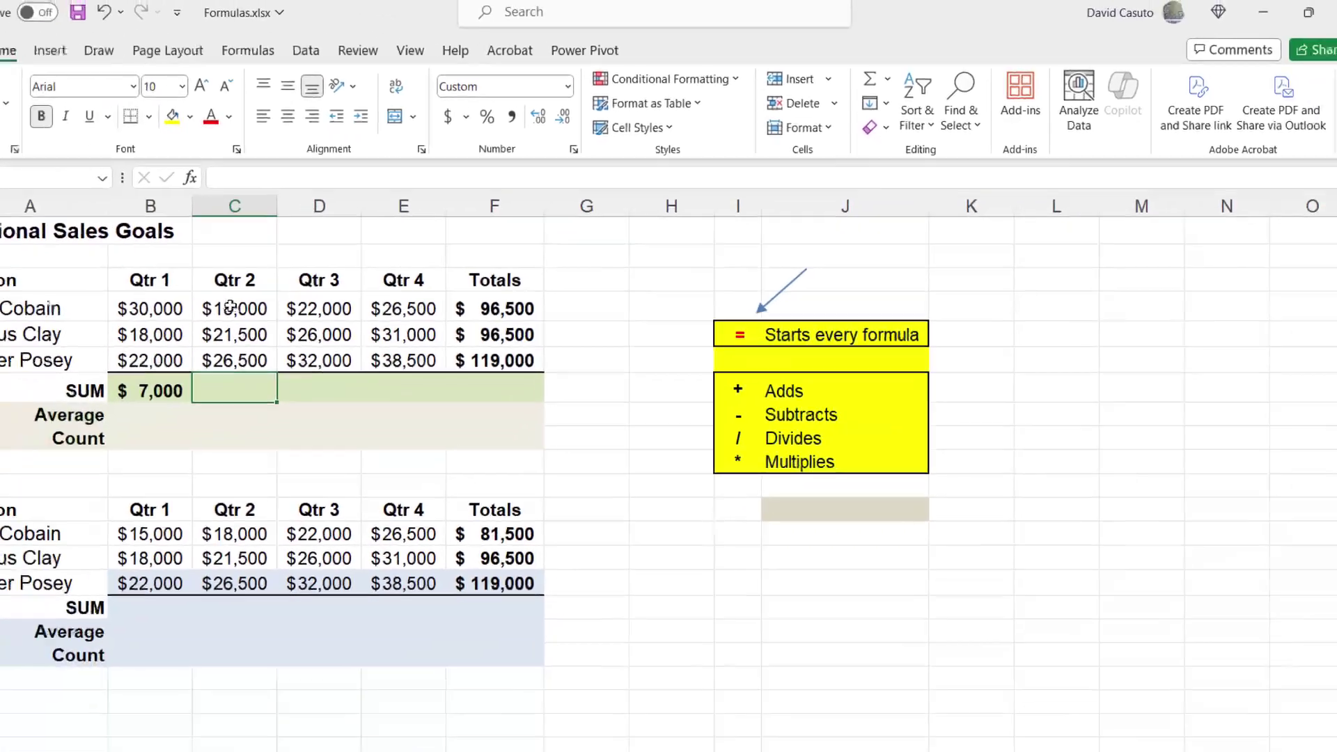
left_click_drag(38, 367, 30, 397)
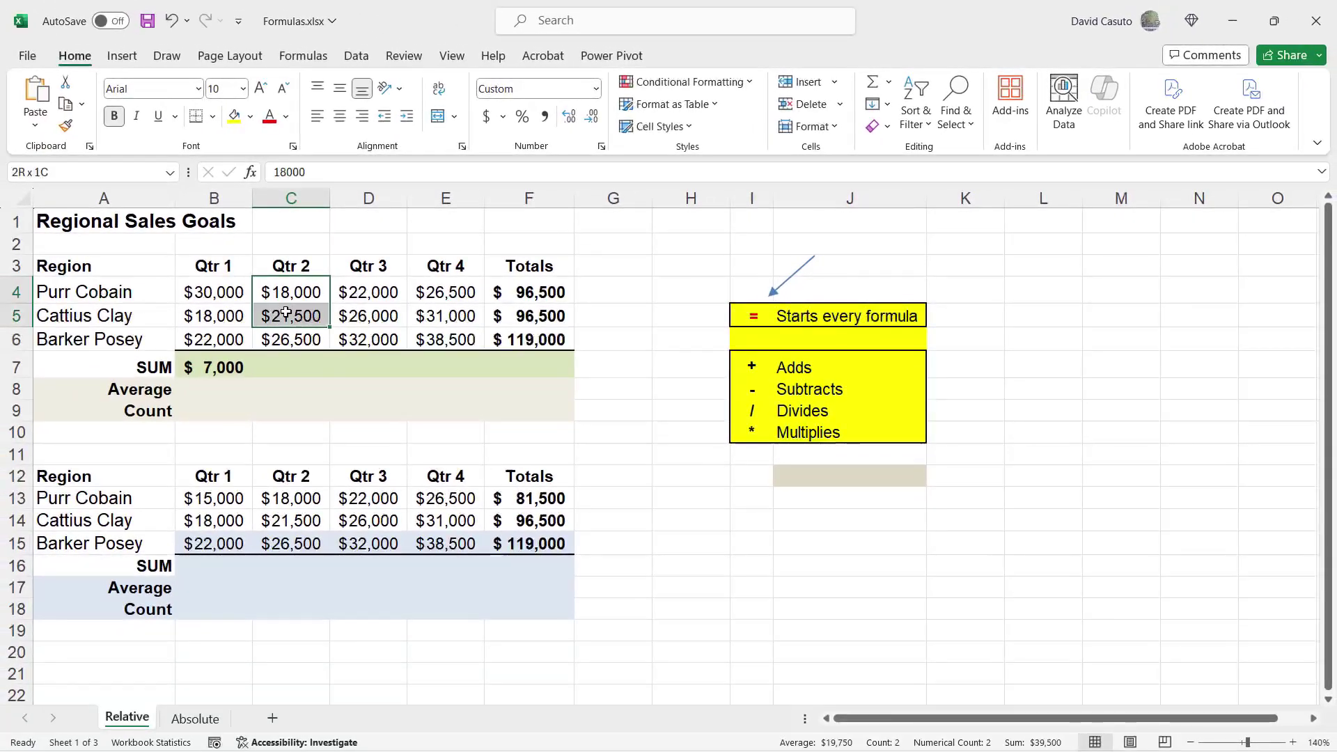
left_click_drag(285, 312, 290, 339)
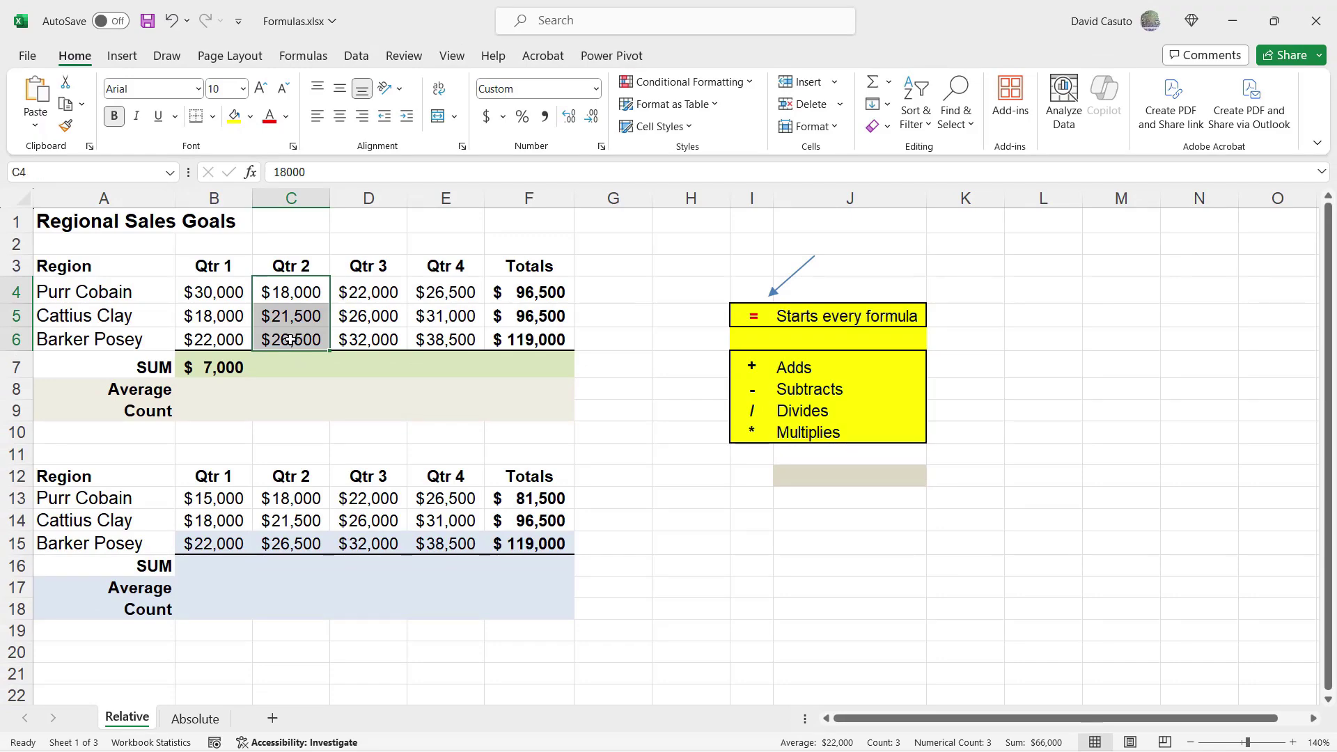
left_click(872, 86)
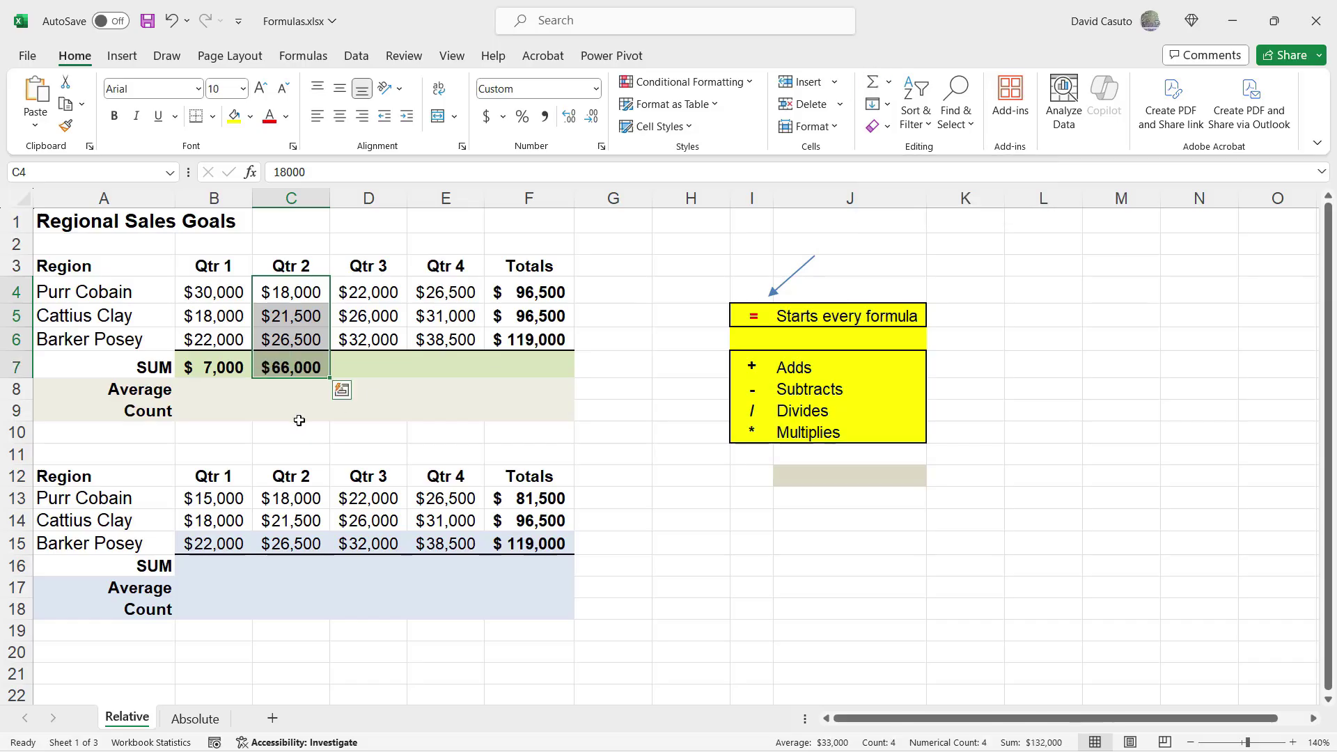
- Check C7's =SUM(C4:C6), then set C4 to 35000 so the Qtr 2 SUM reaches $83,000
double_click(291, 367)
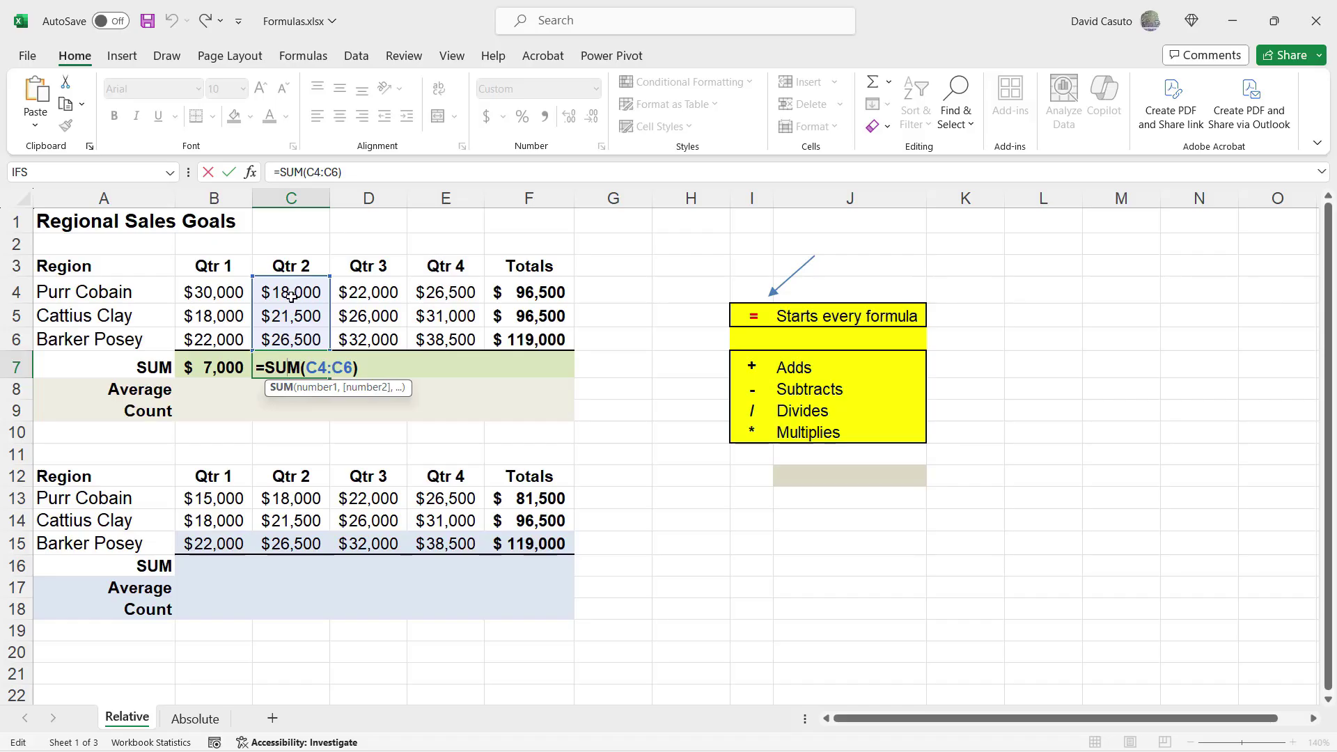
left_click_drag(292, 315, 293, 339)
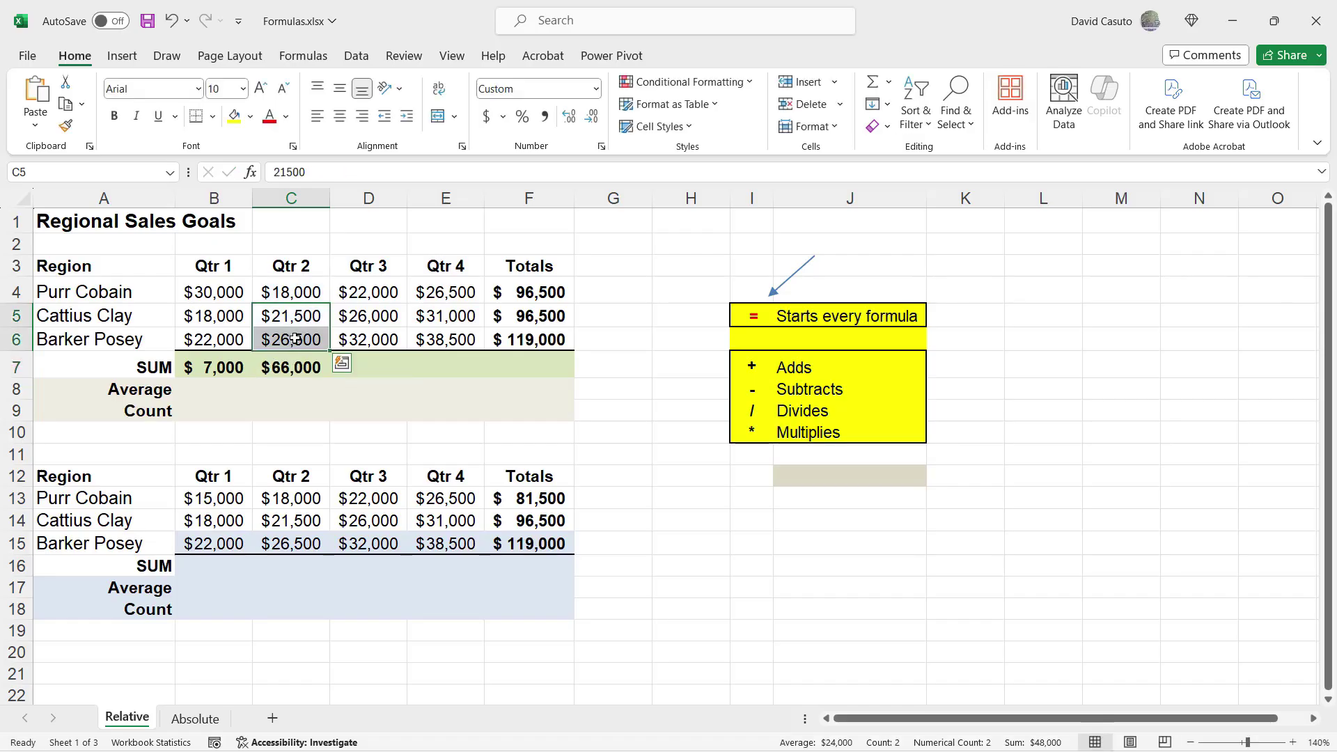
left_click(292, 292)
type("3")
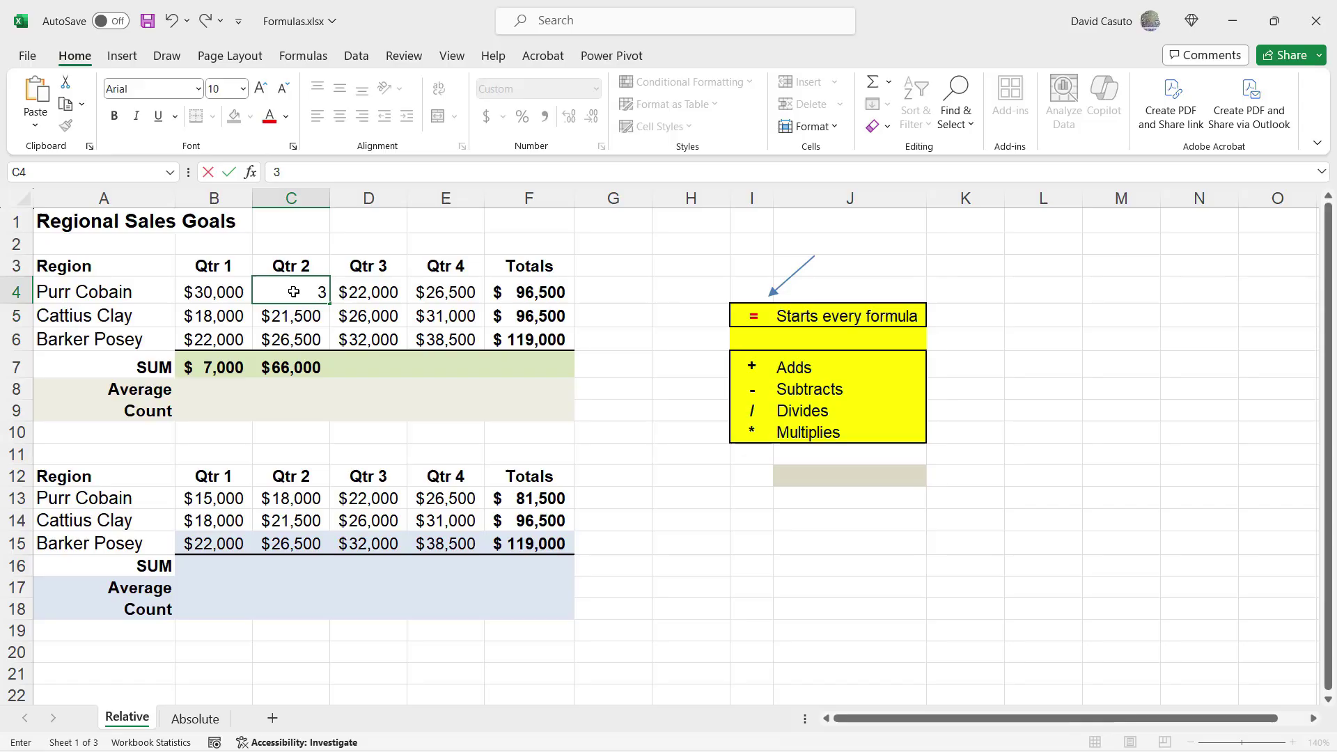
type("5000")
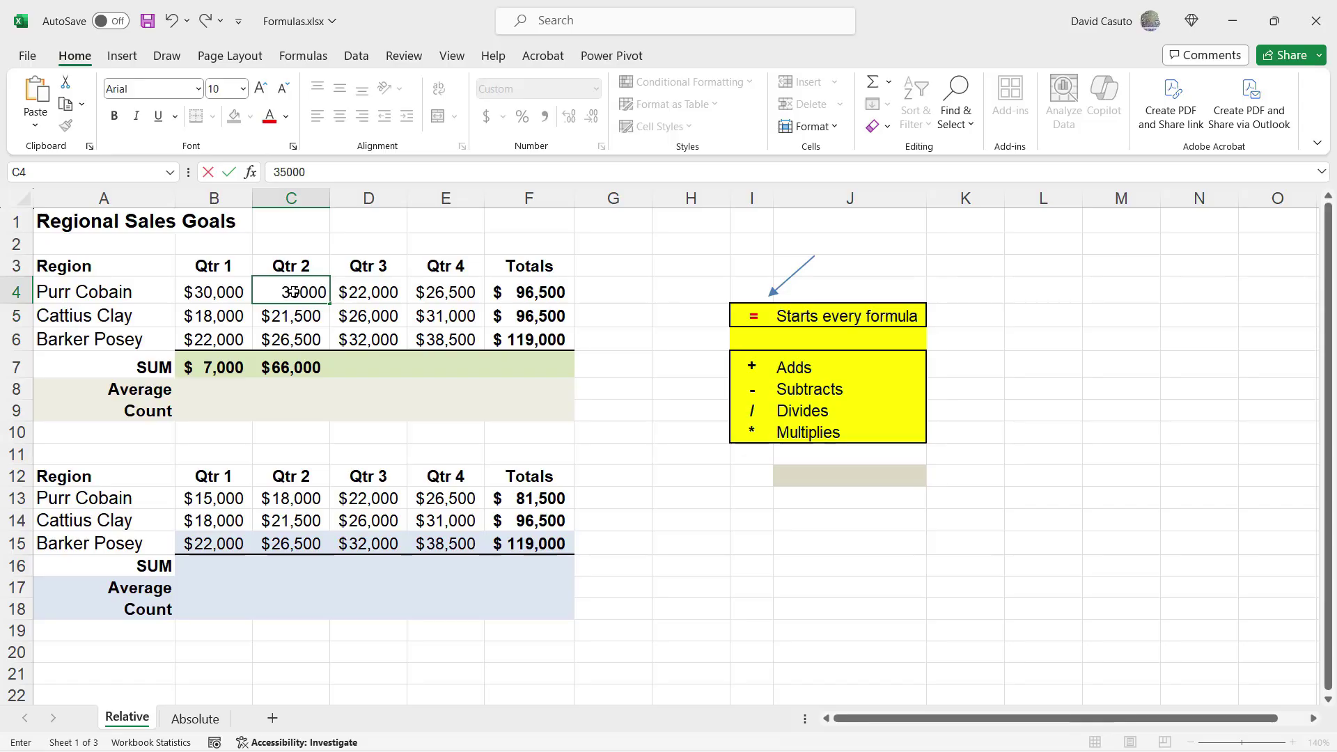
key("Return")
left_click(293, 363)
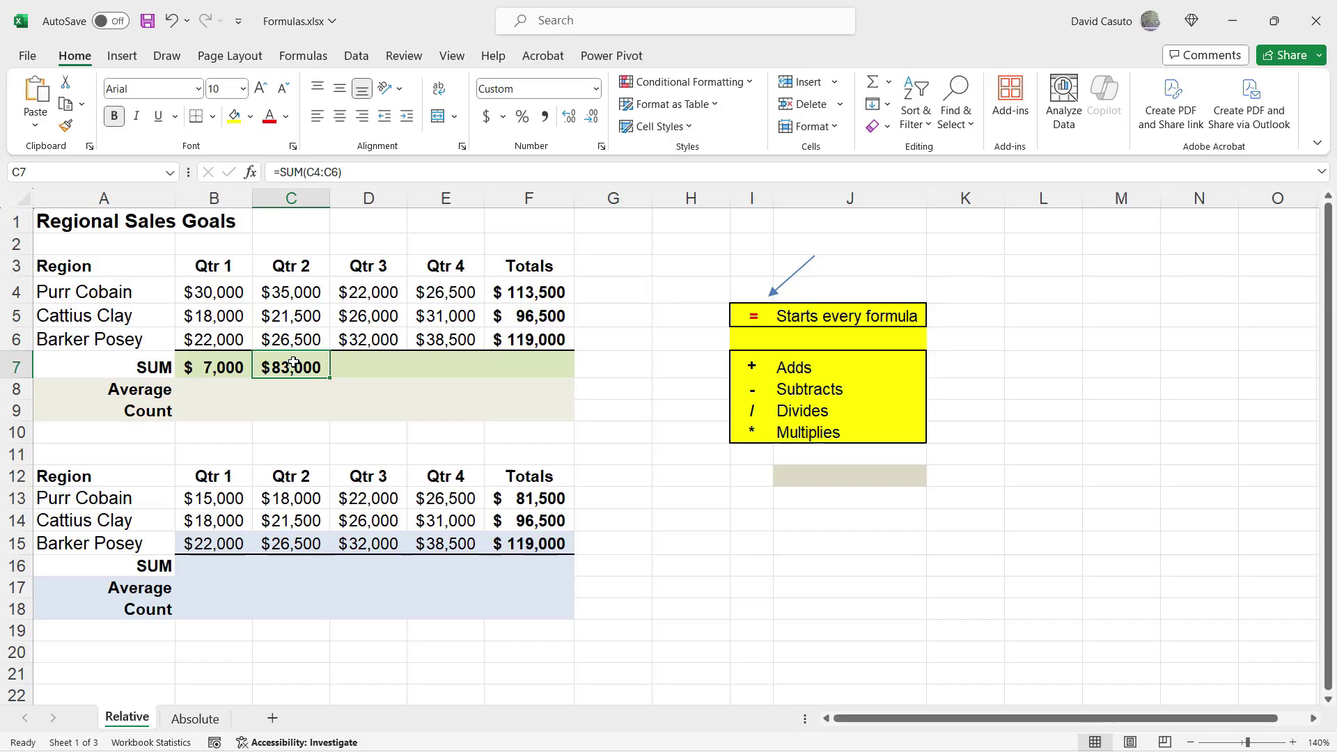
- Enter =AVERAGE(B4:B6) in B8, giving a Qtr 1 average of $23,333
left_click(187, 389)
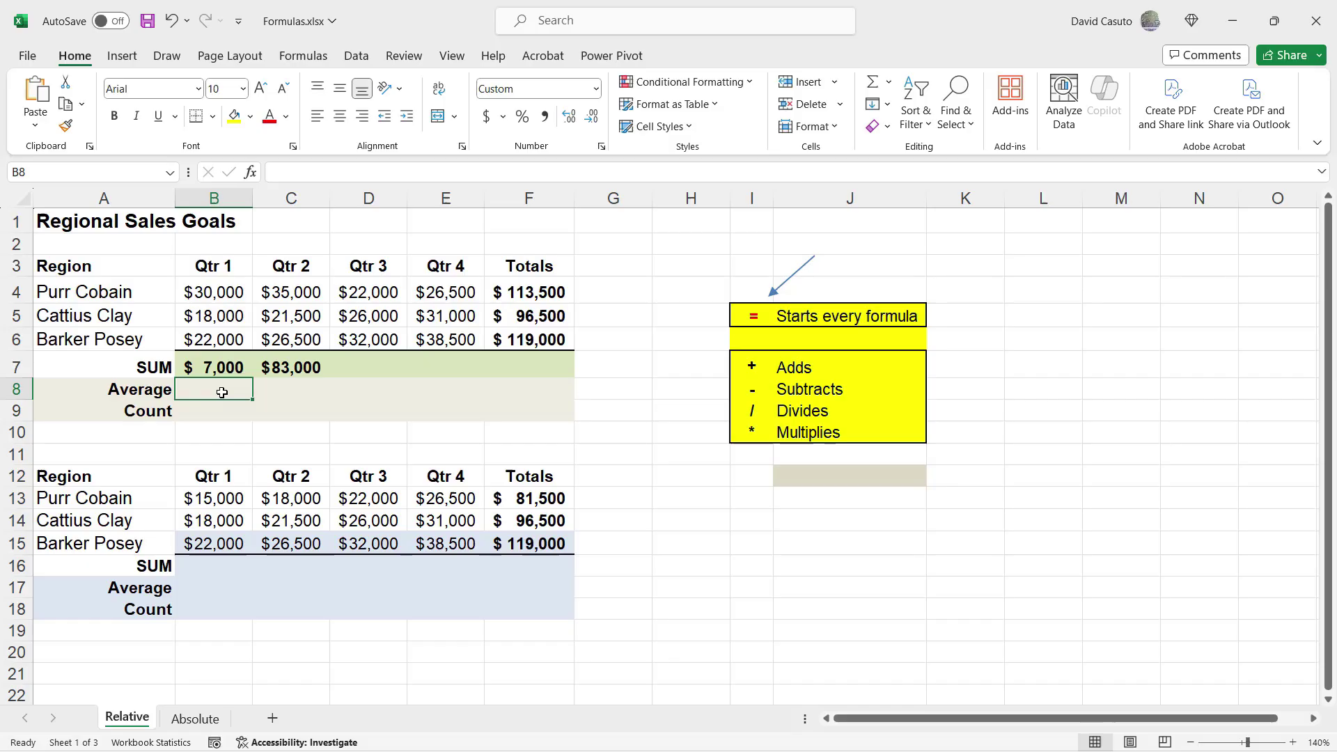
type("=")
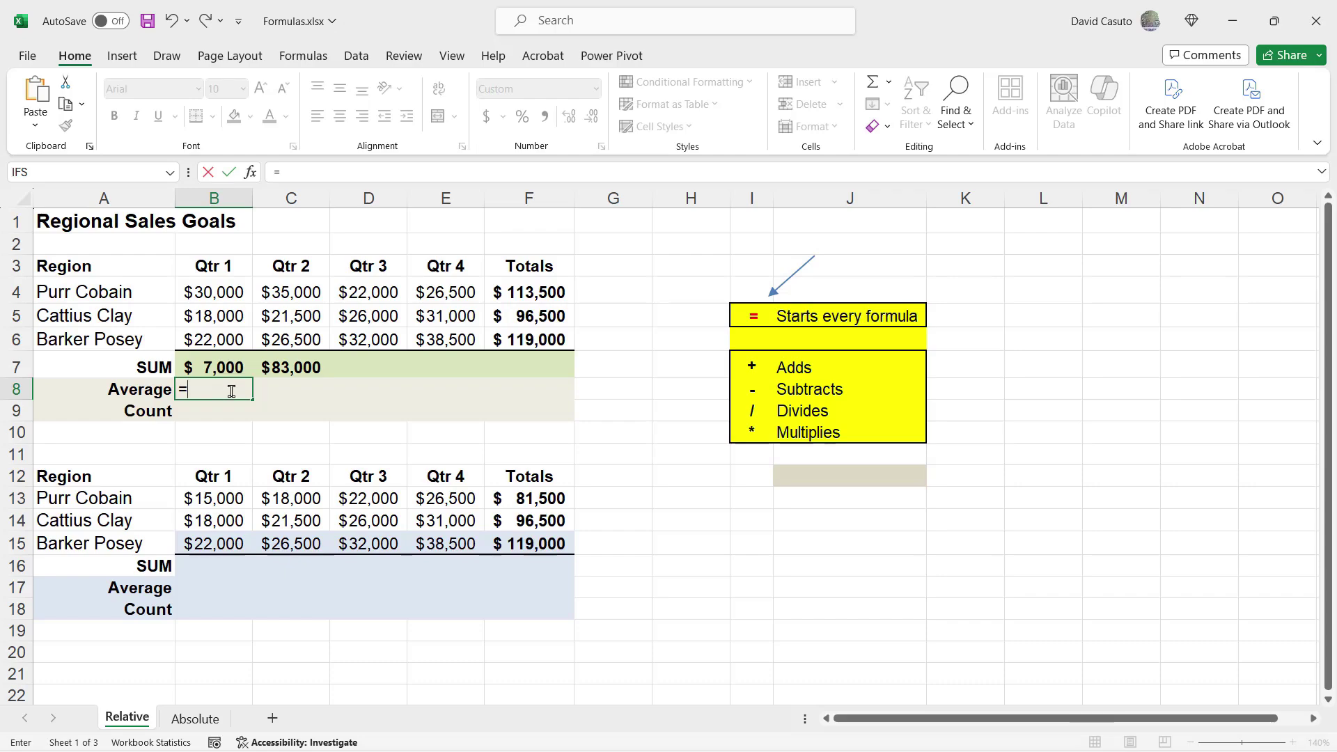
type("aver")
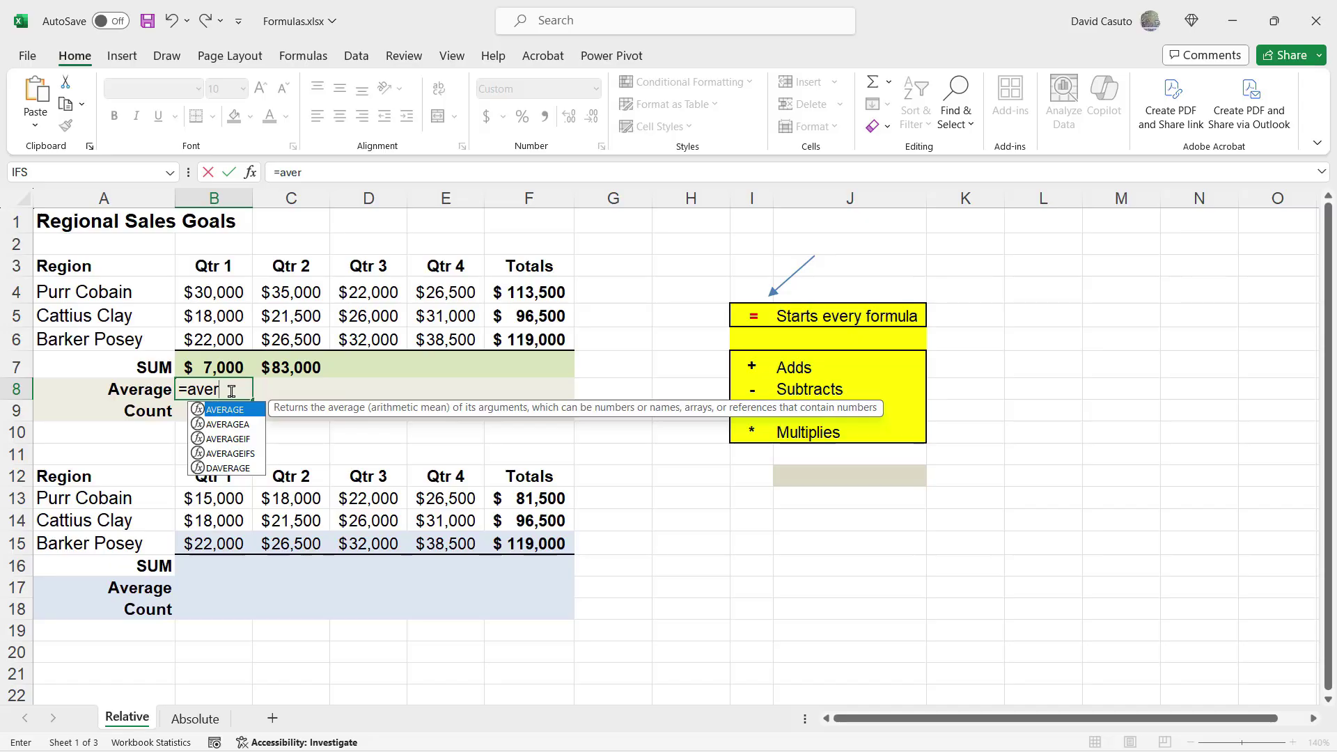
key("Tab")
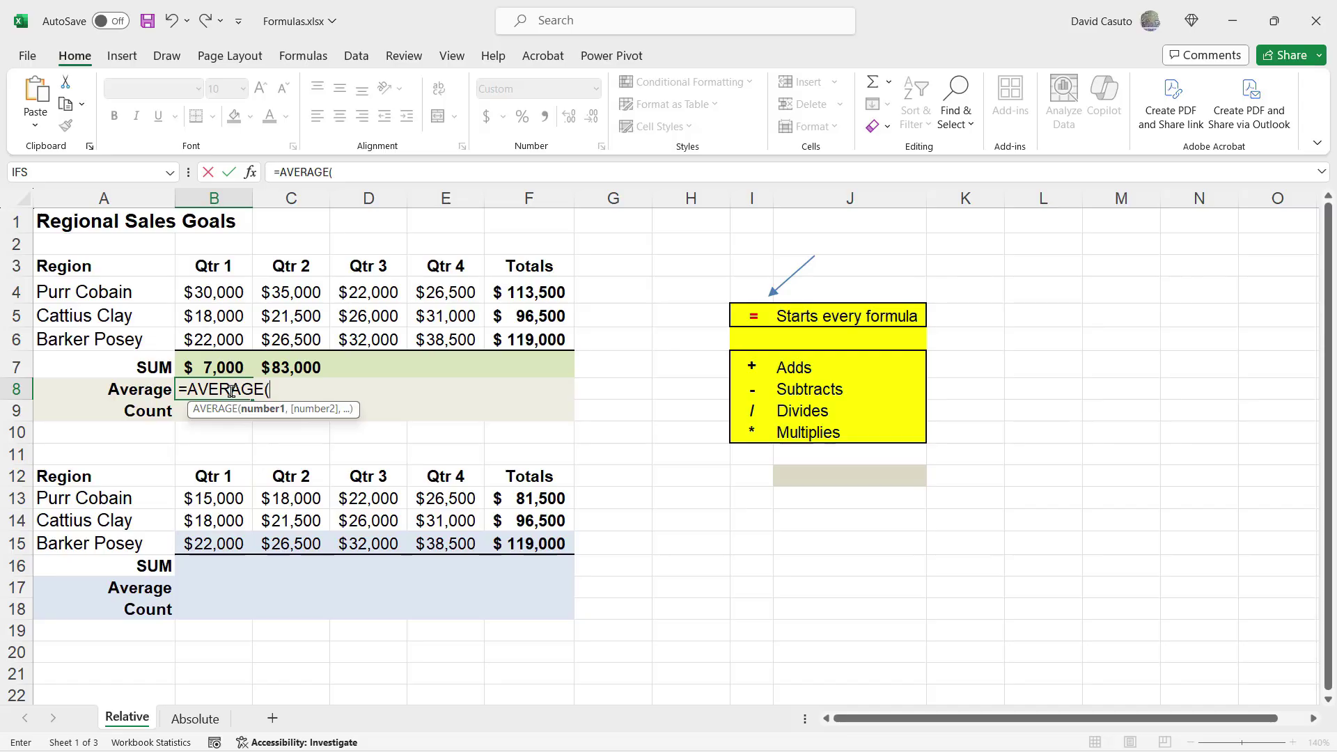
left_click_drag(211, 289, 211, 340)
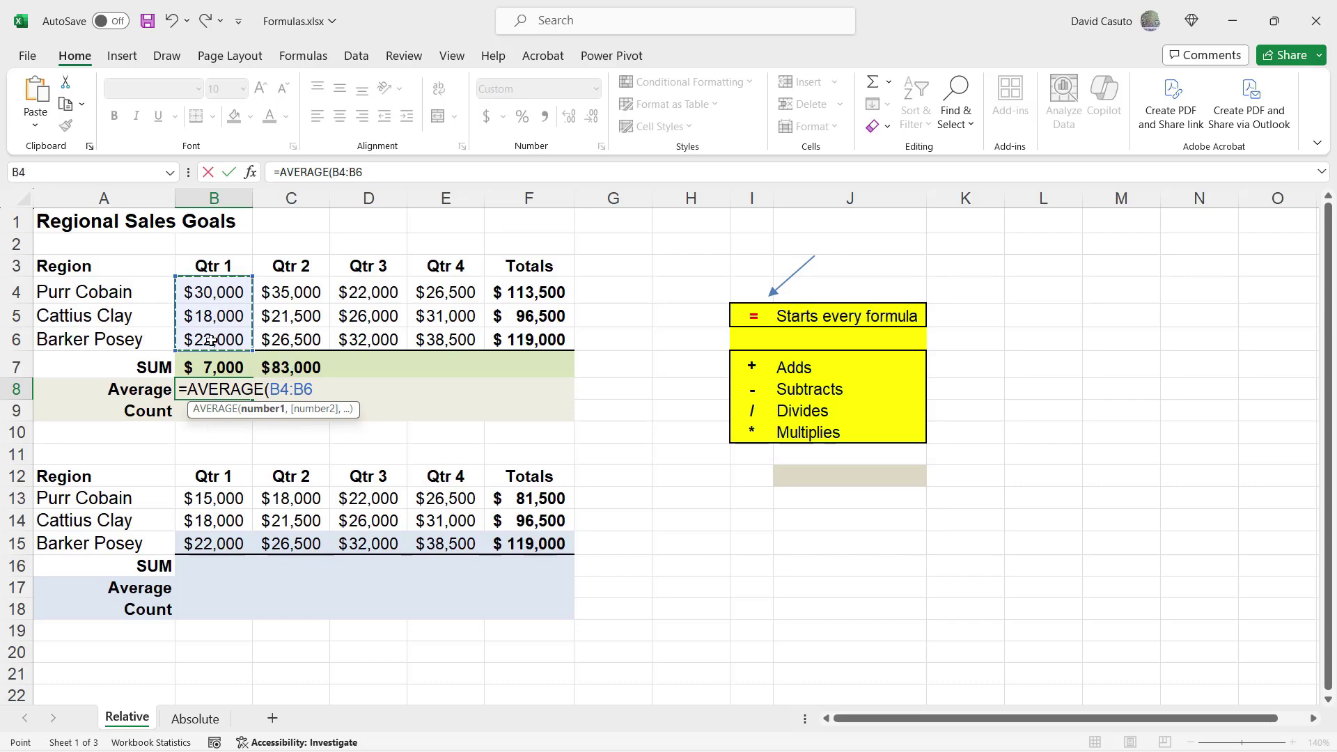
key("Return")
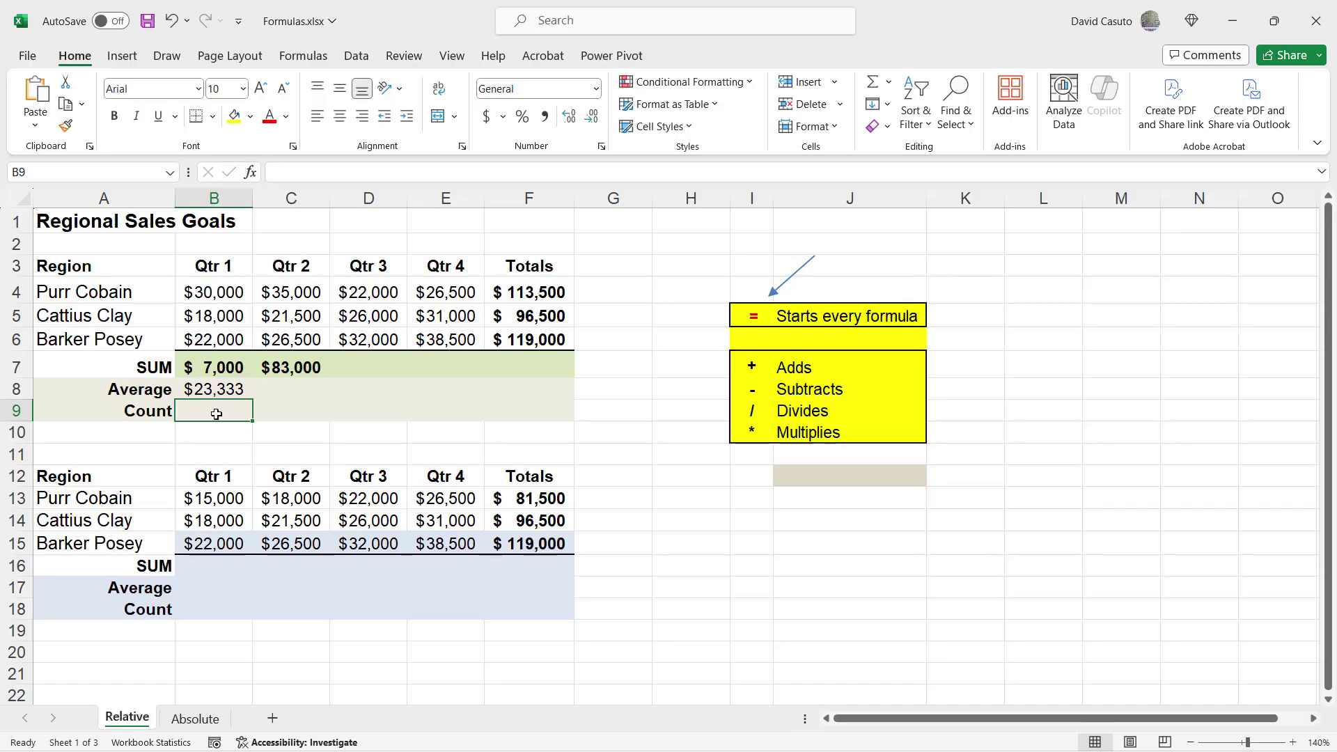
- Enter =COUNT(B4:E6) in B9, then clear B4:D4 so the count reads 9
type("=count")
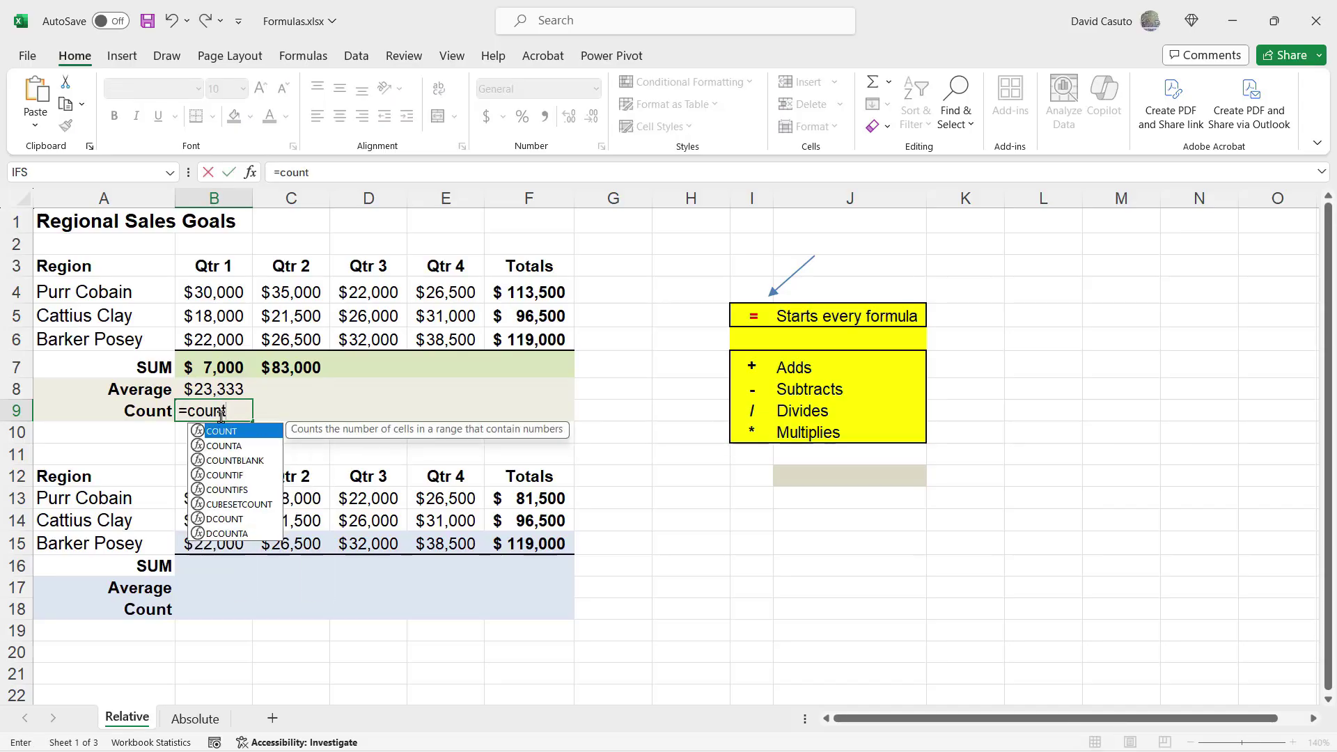
key("Tab")
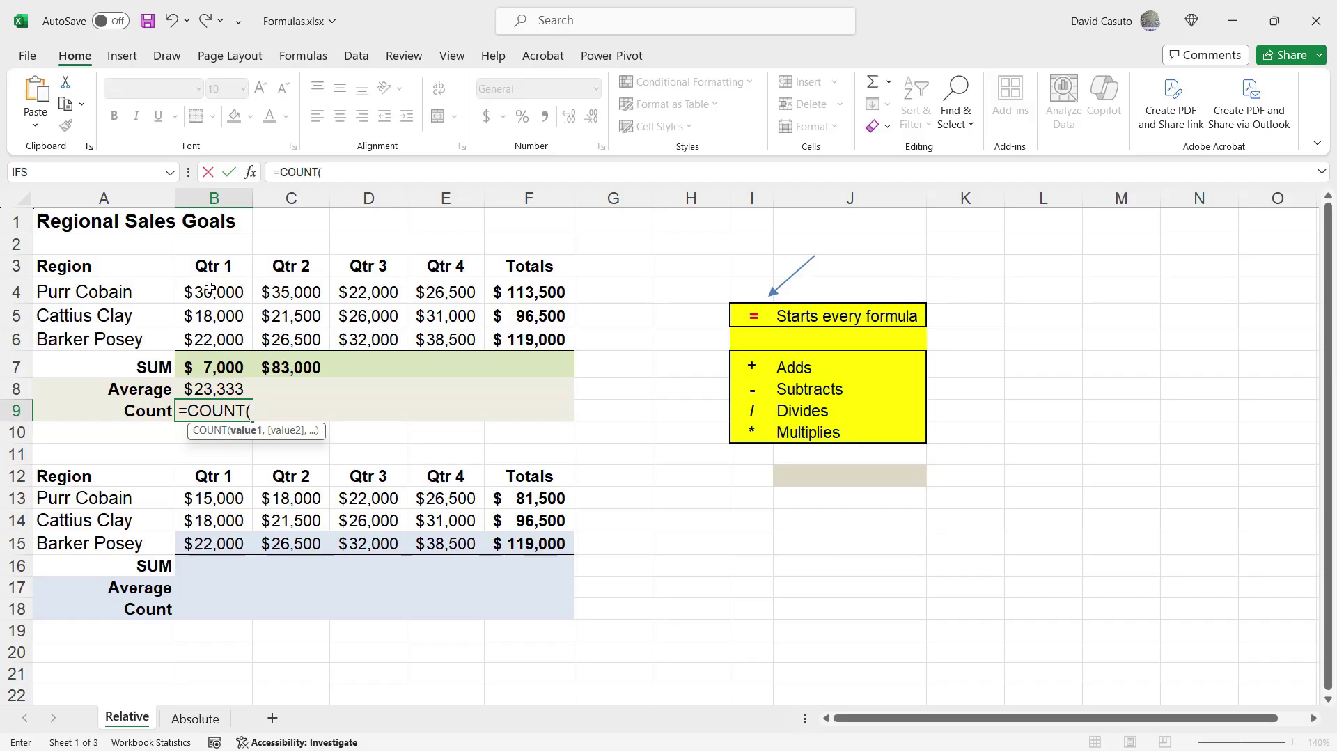
left_click_drag(210, 290, 439, 328)
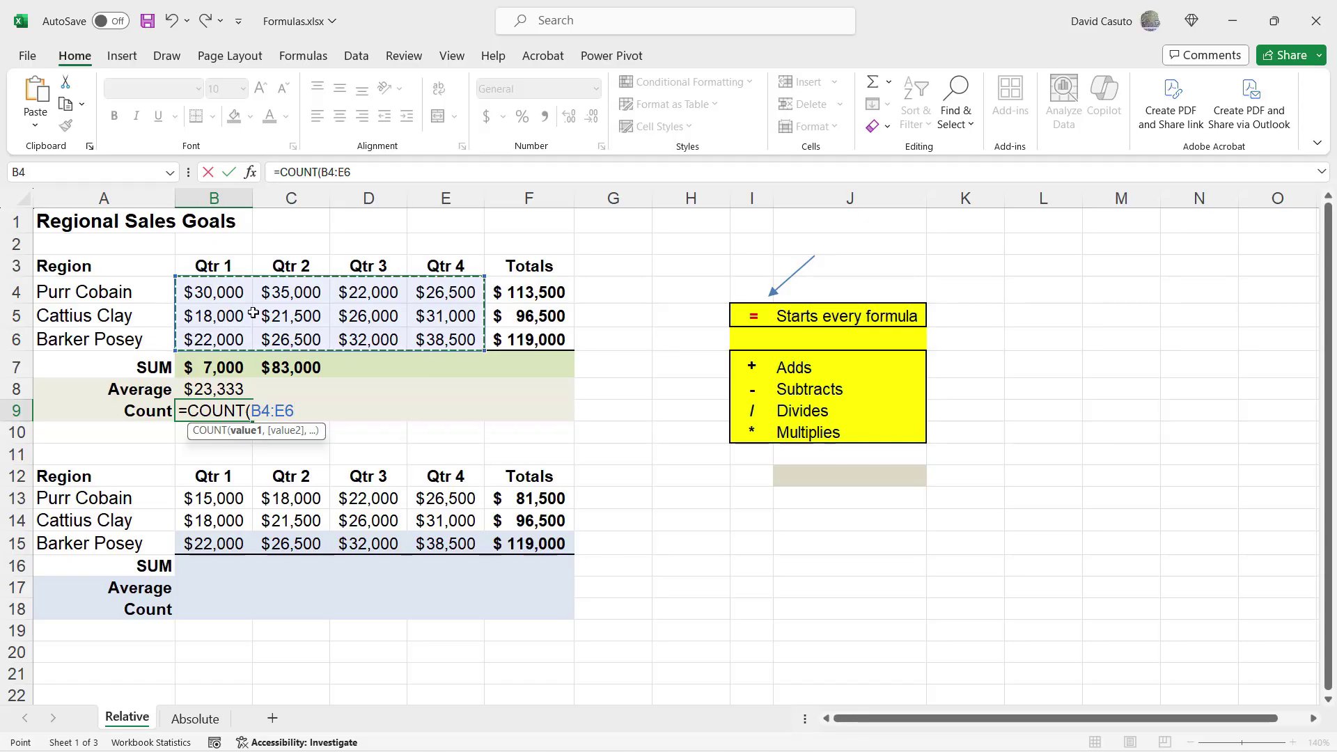
key("Return")
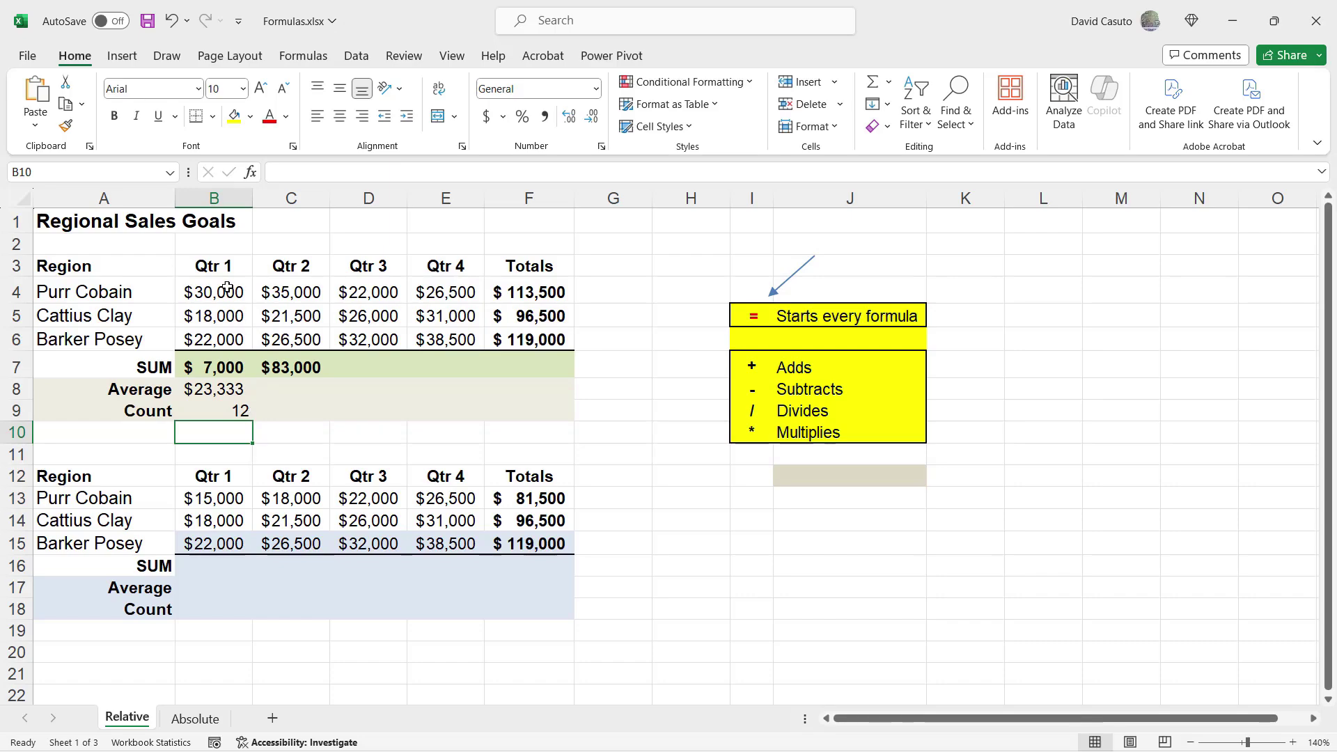
left_click_drag(223, 289, 372, 293)
key("Delete")
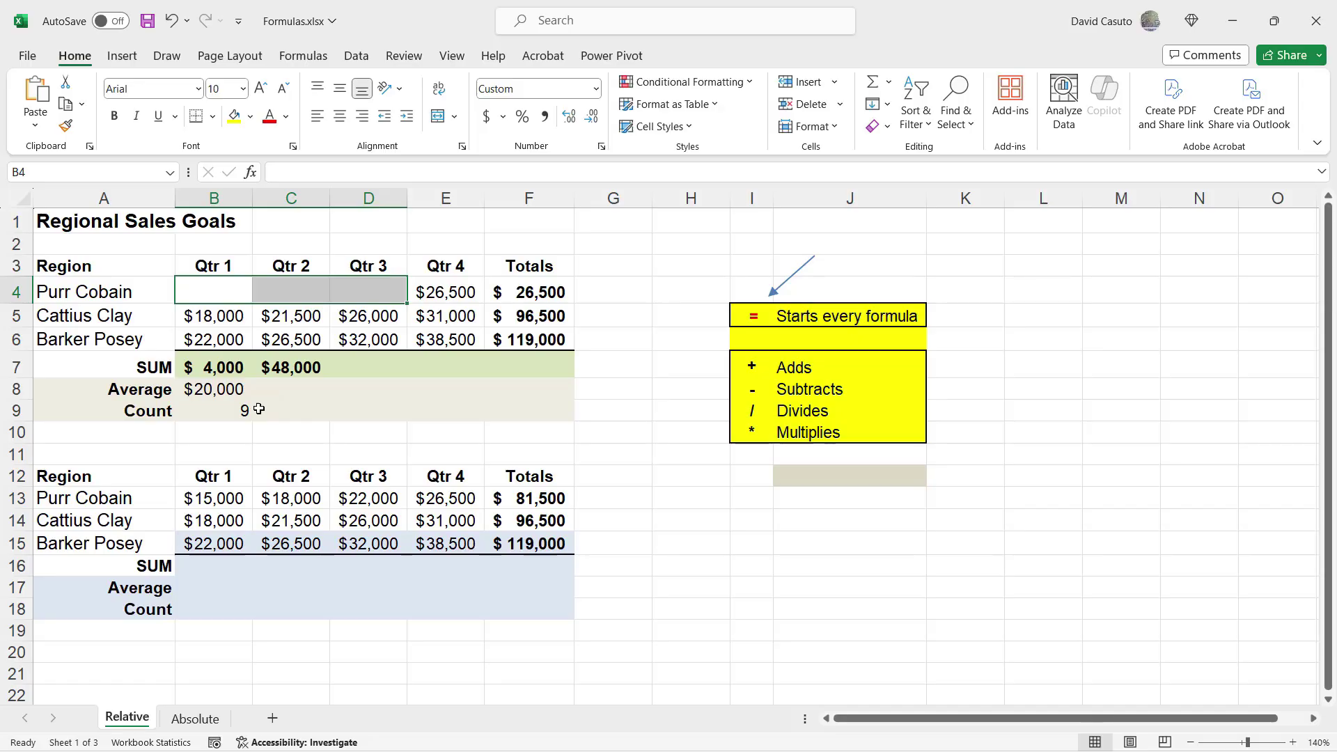
left_click(351, 393)
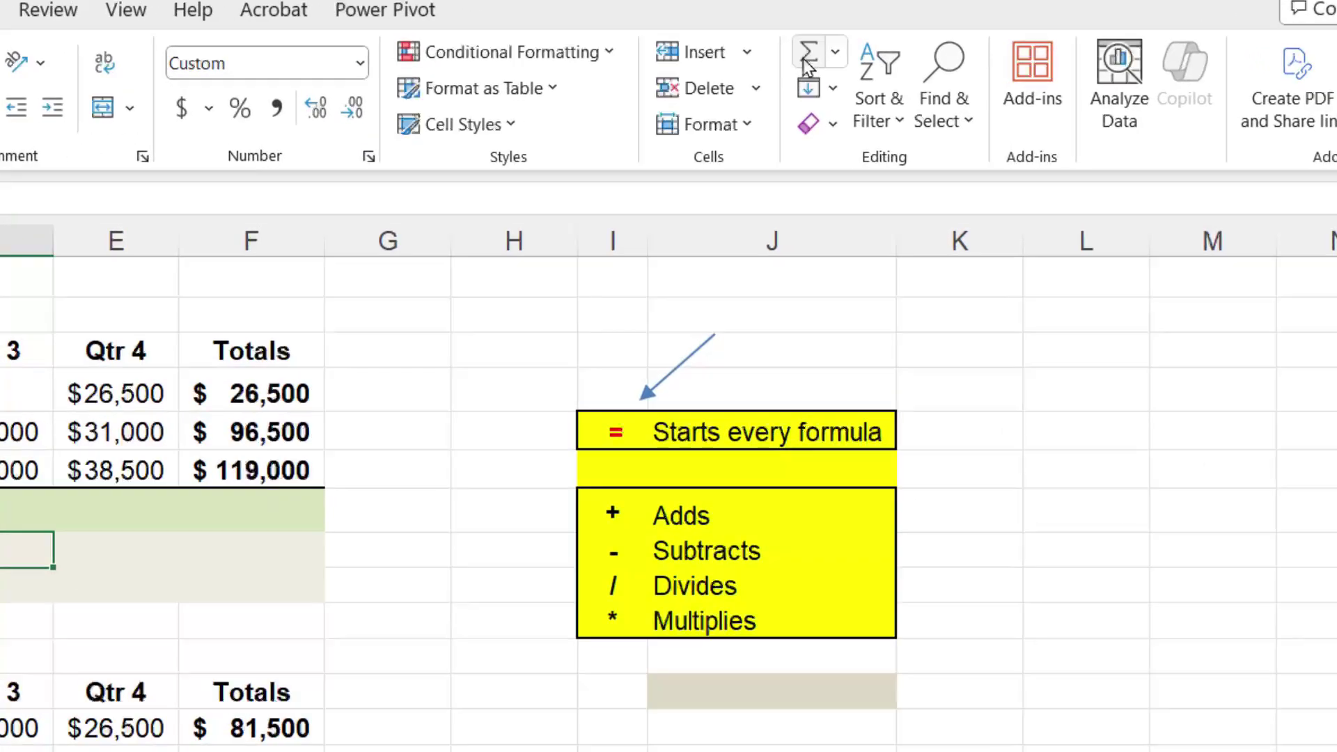
left_click(834, 53)
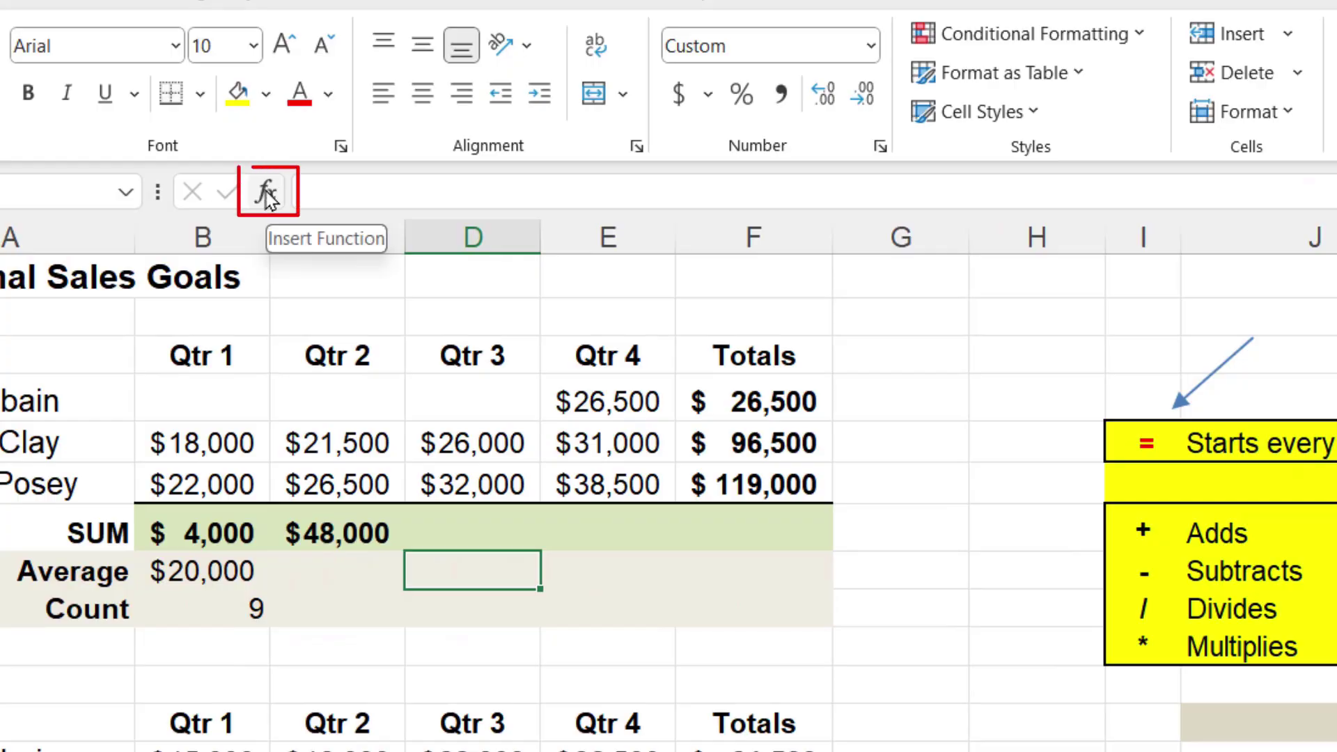
left_click(209, 570)
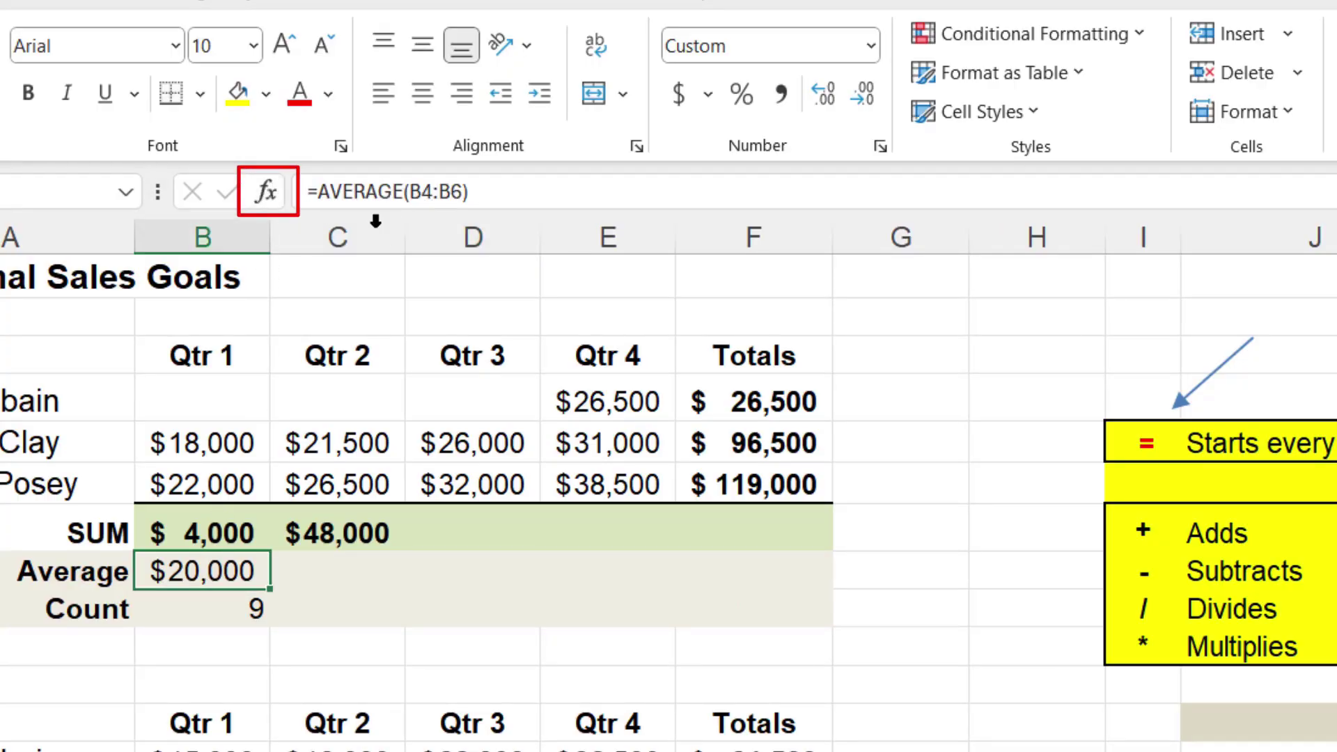
left_click(267, 192)
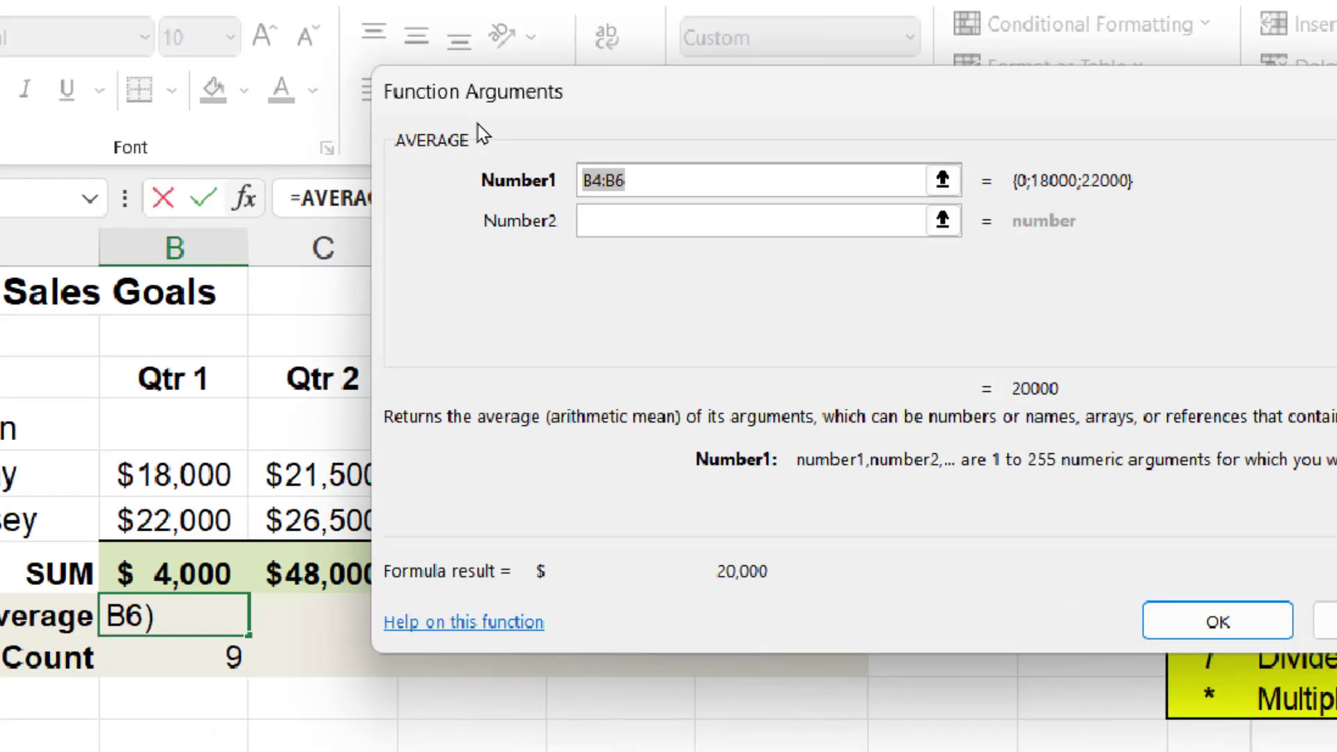
left_click_drag(383, 122, 486, 155)
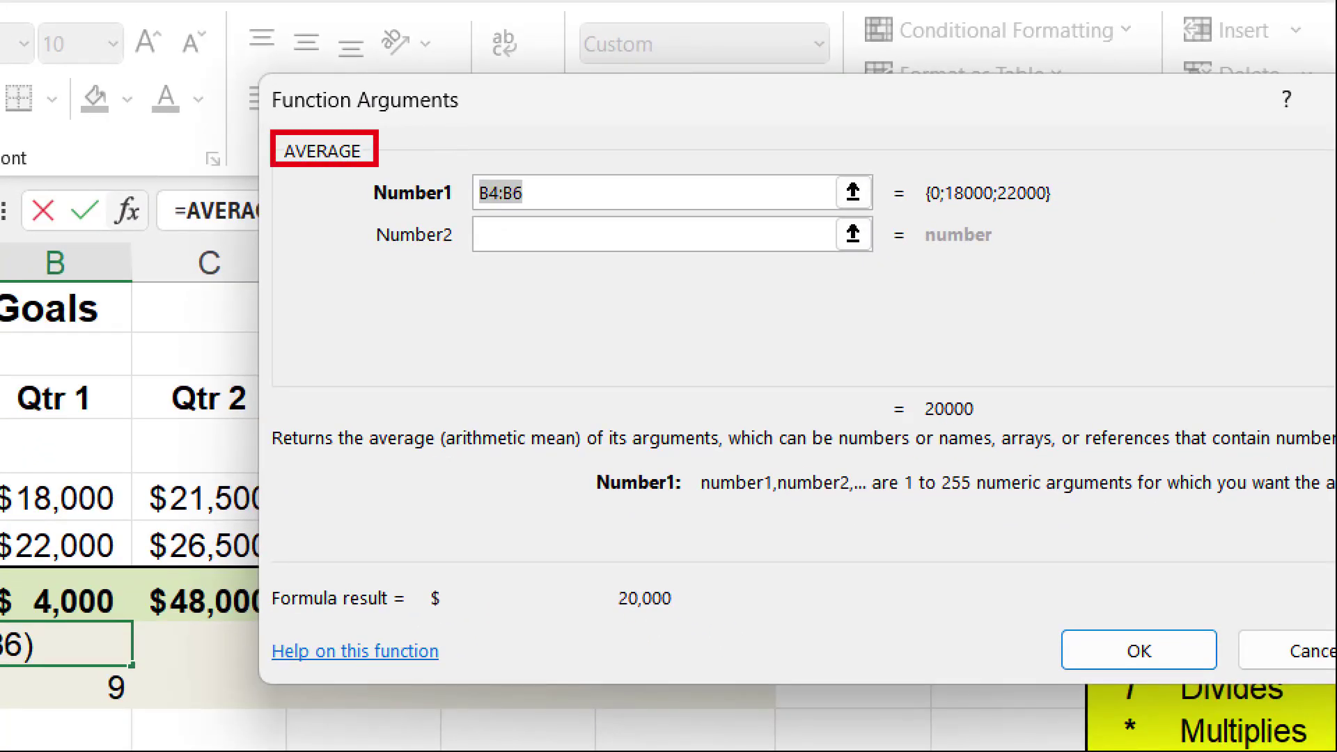
mouse_move(271, 419)
left_mouse_down()
mouse_move(930, 555)
mouse_move(1336, 535)
left_mouse_up()
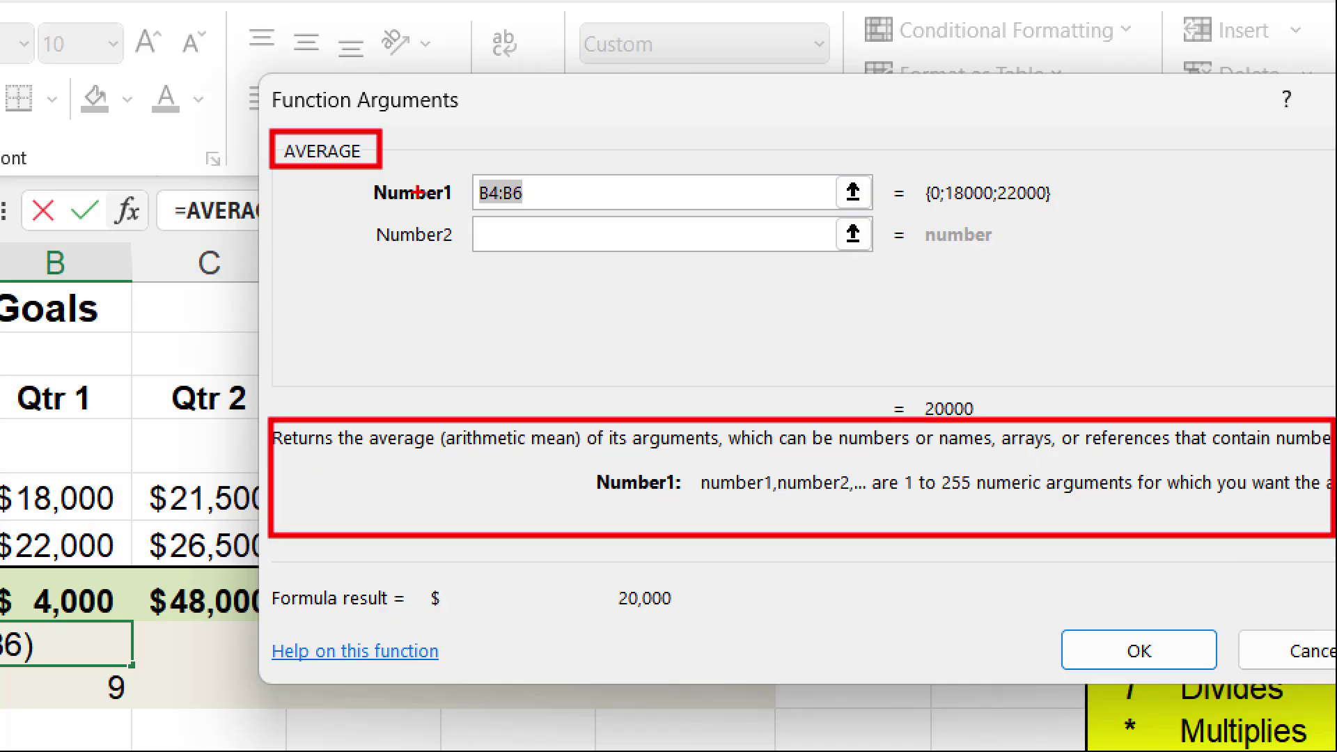
mouse_move(367, 172)
left_mouse_down()
mouse_move(546, 269)
mouse_move(919, 275)
mouse_move(903, 268)
left_mouse_up()
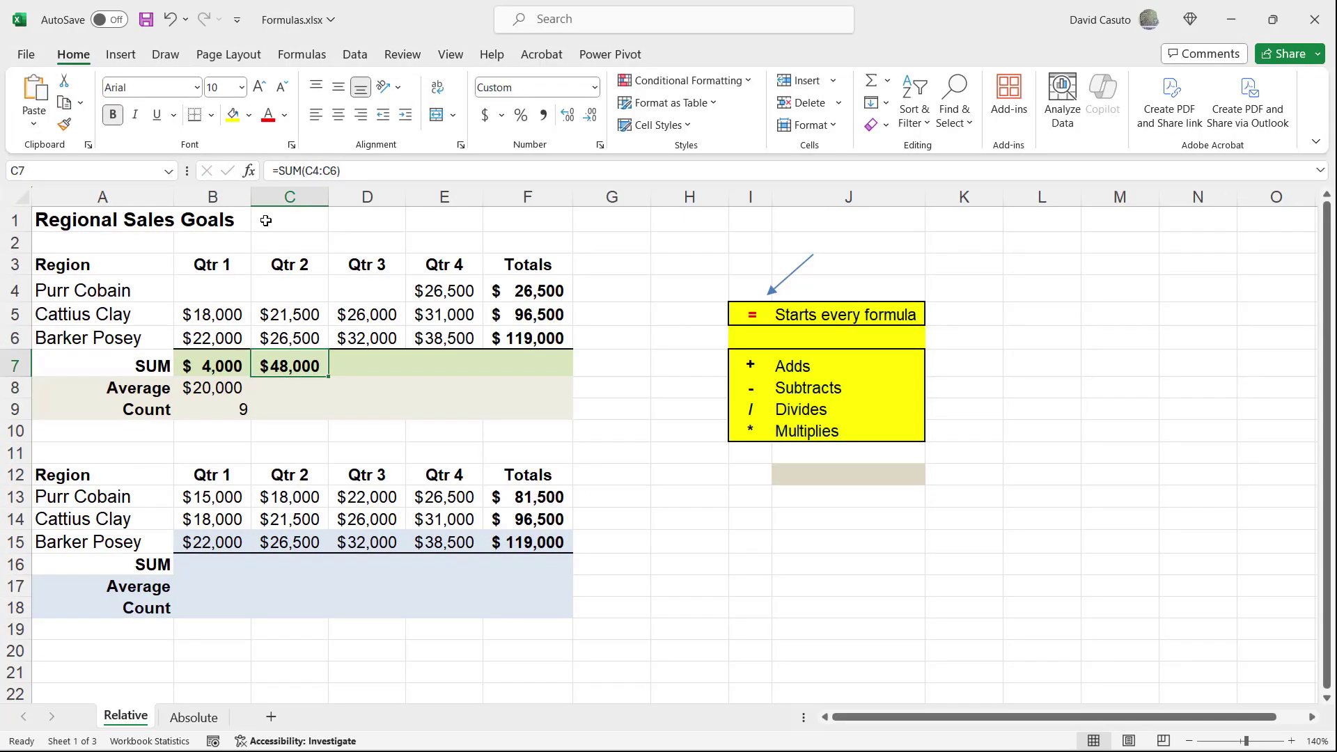
left_click(249, 172)
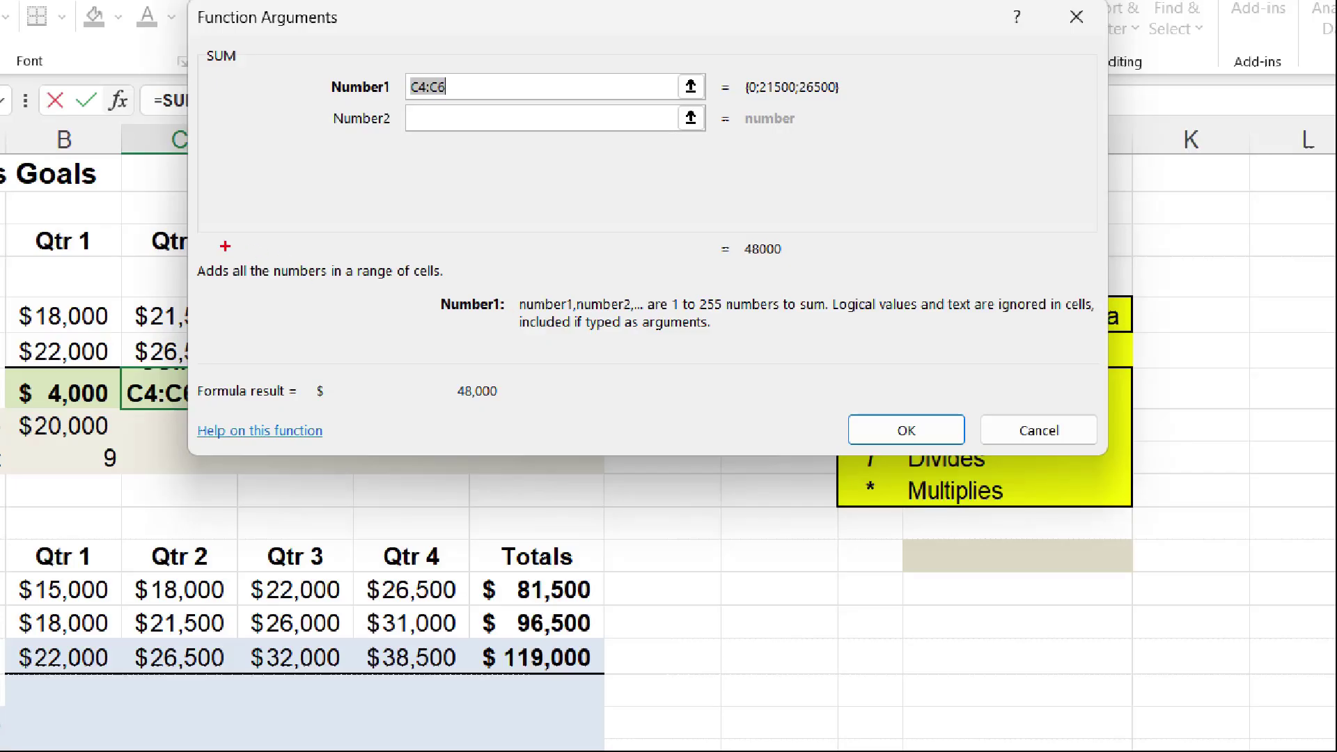
mouse_move(183, 243)
left_mouse_down()
mouse_move(201, 267)
mouse_move(1104, 346)
left_mouse_up()
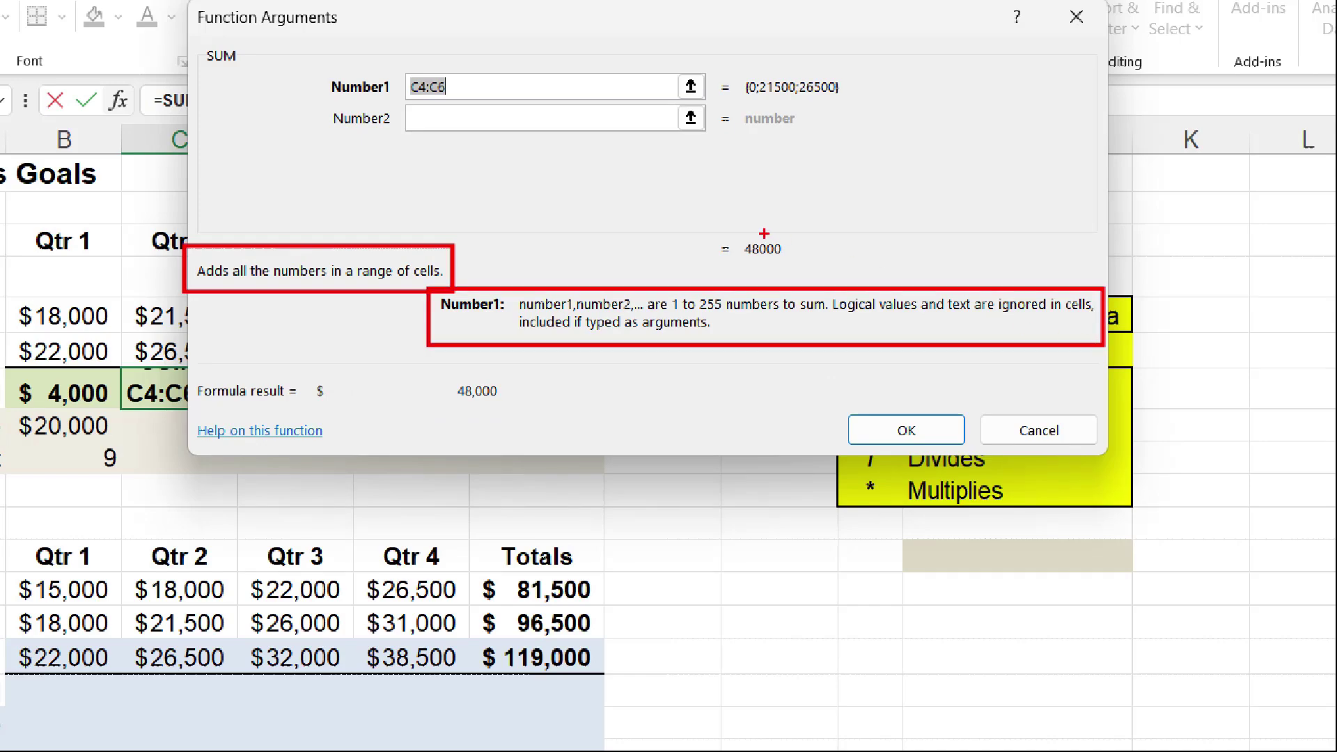
left_click_drag(441, 375, 531, 419)
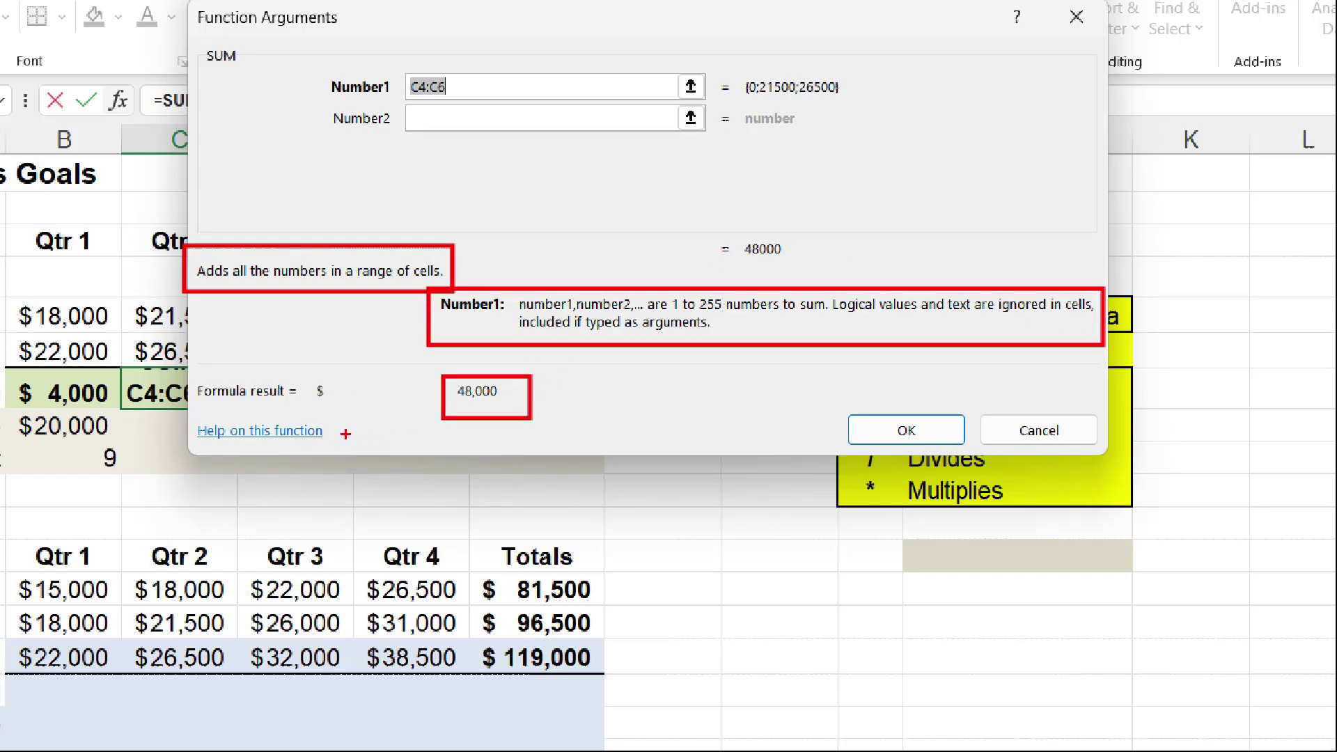
left_click_drag(345, 433, 489, 434)
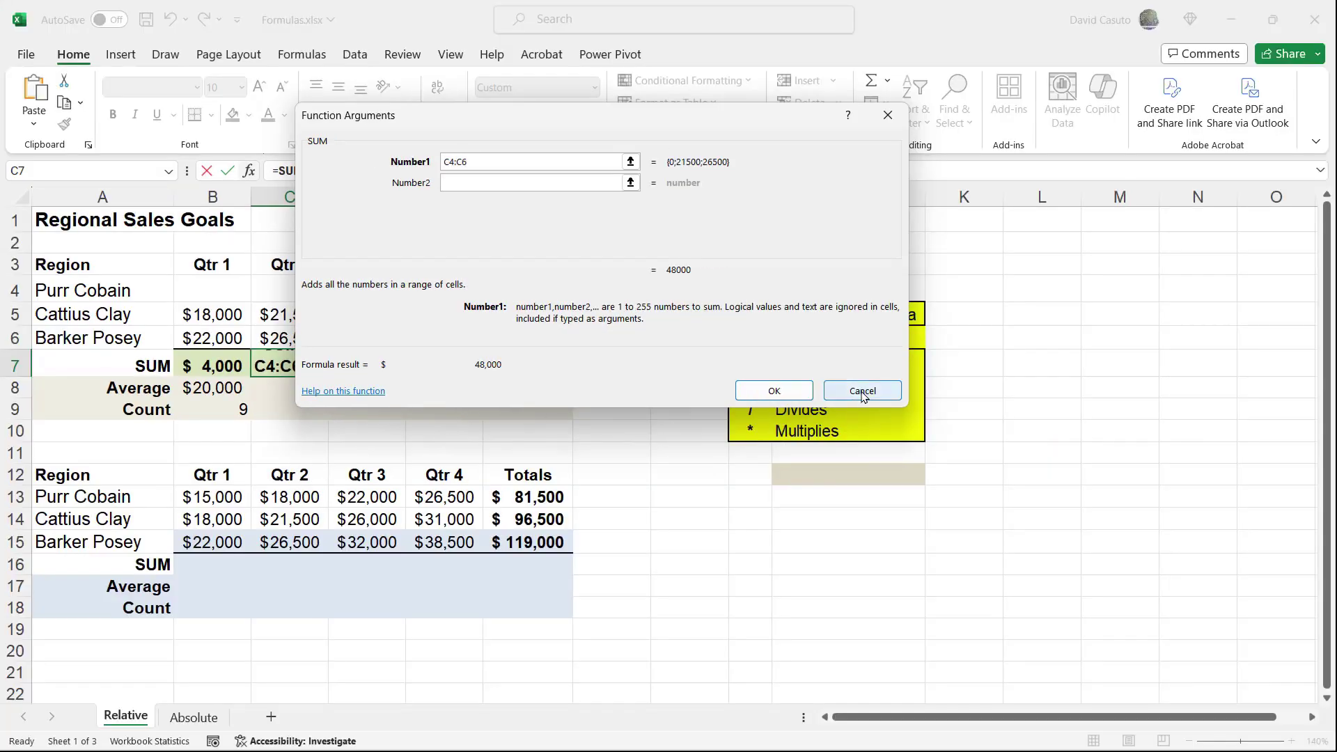
left_click(906, 430)
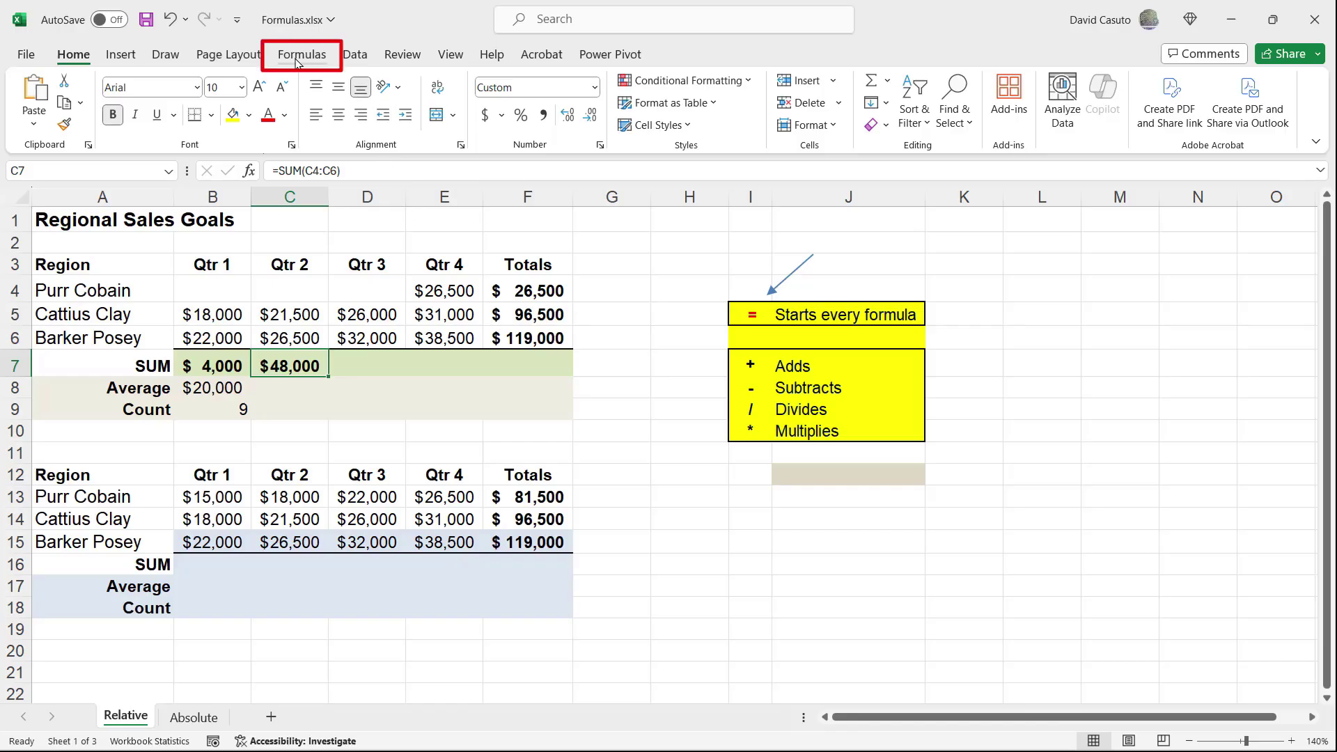
- Show the Formulas ribbon with its function library and formula auditing commands
left_click(298, 61)
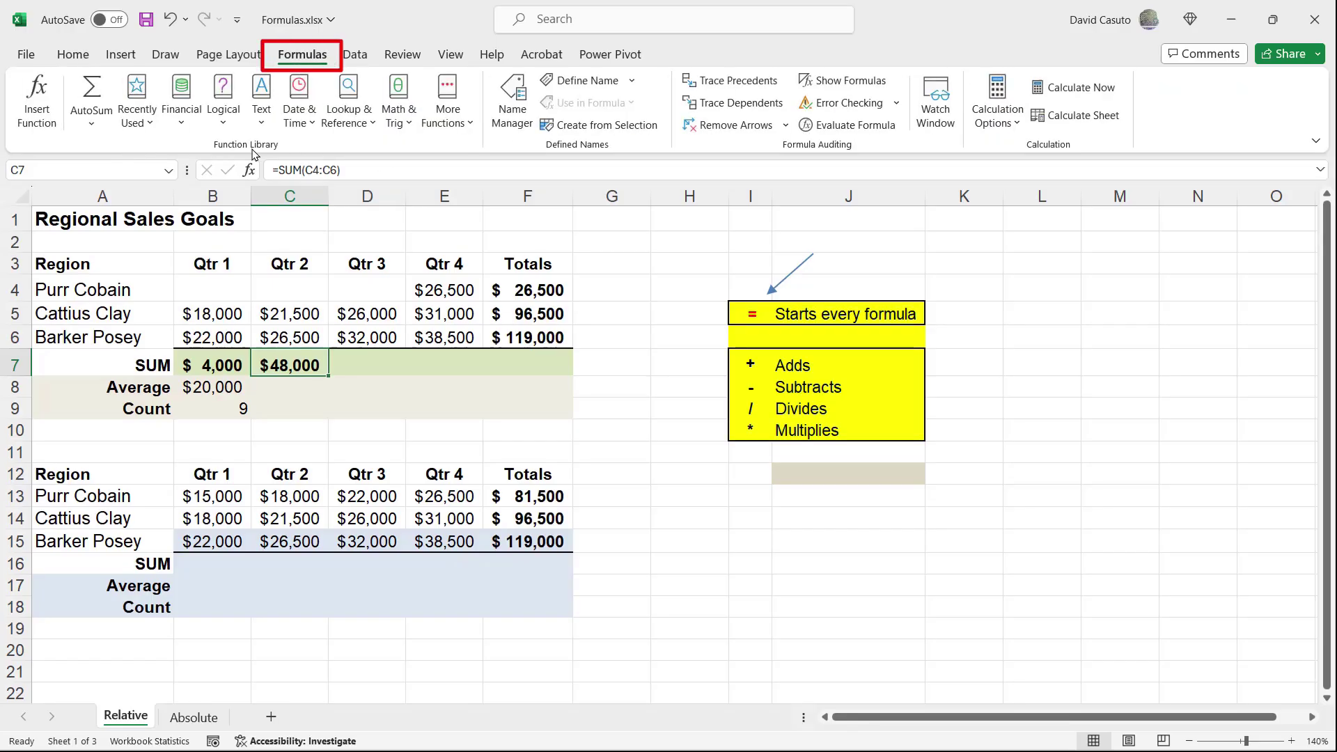